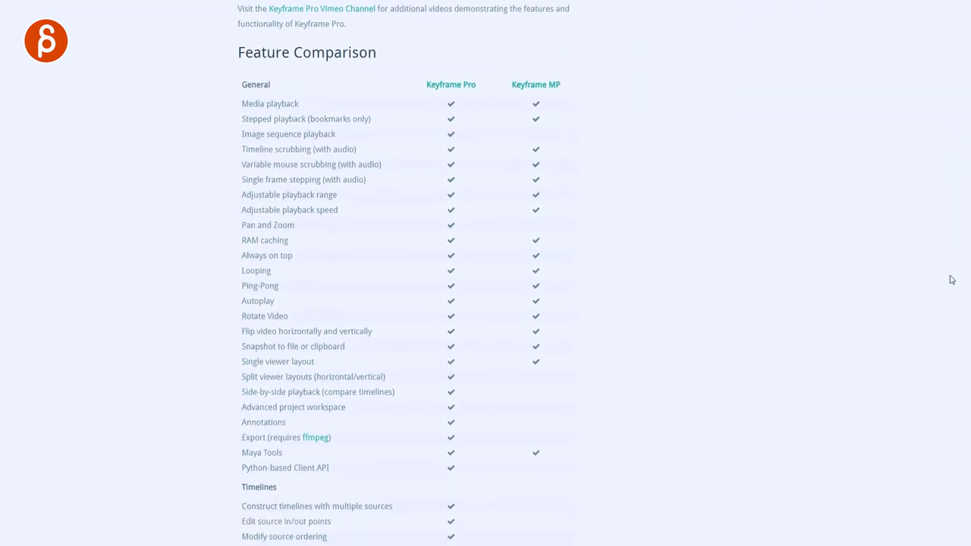
# Browse the Keyframe Pro feature table, then go to the $35 Keyframe MP product page
pyautogui.scroll(-7, 951, 280)
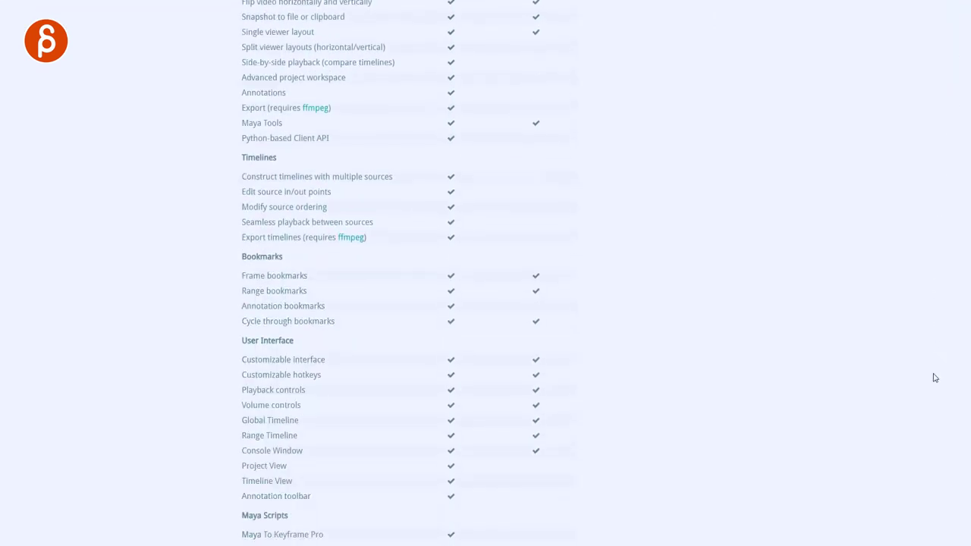
pyautogui.scroll(-3, 925, 455)
pyautogui.scroll(20, 921, 505)
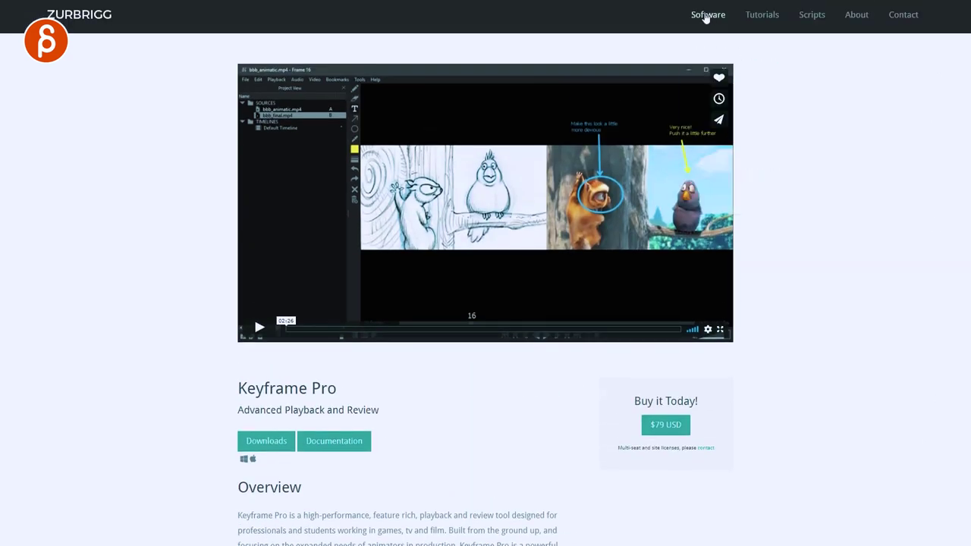
pyautogui.click(709, 15)
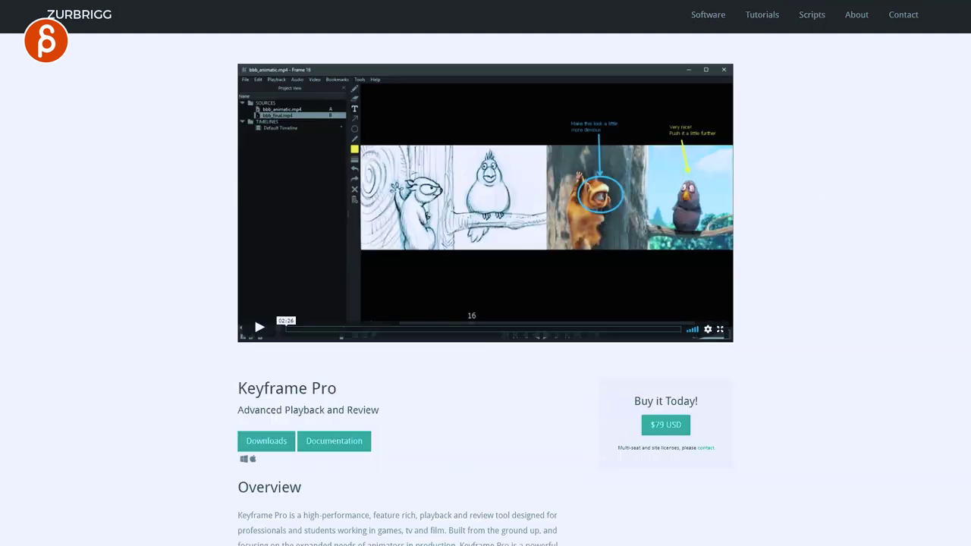
pyautogui.scroll(-10, 962, 220)
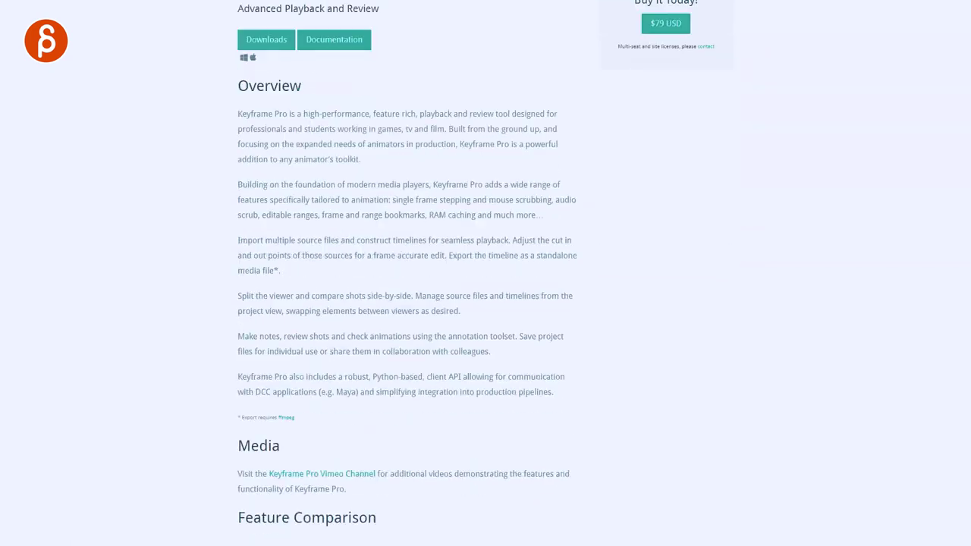
pyautogui.scroll(-8, 962, 220)
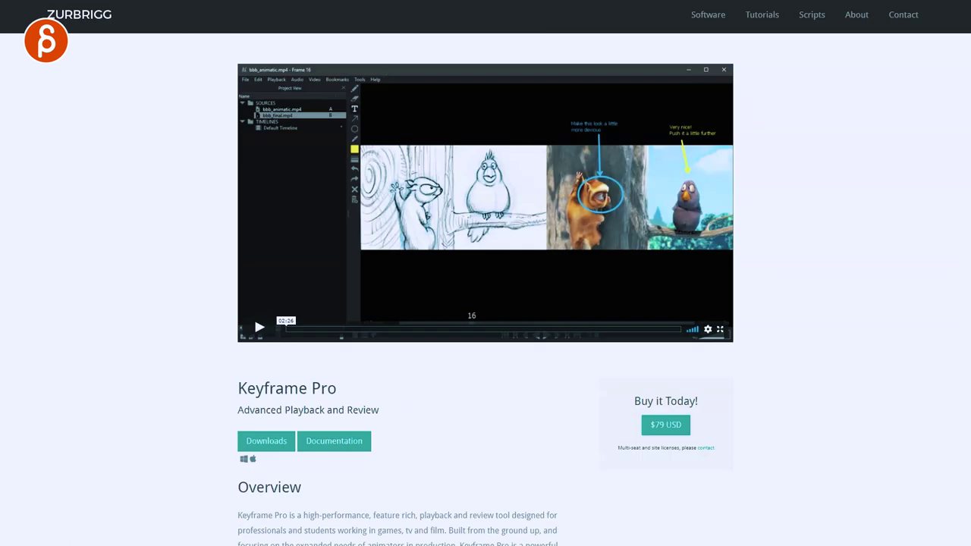
pyautogui.moveTo(708, 28)
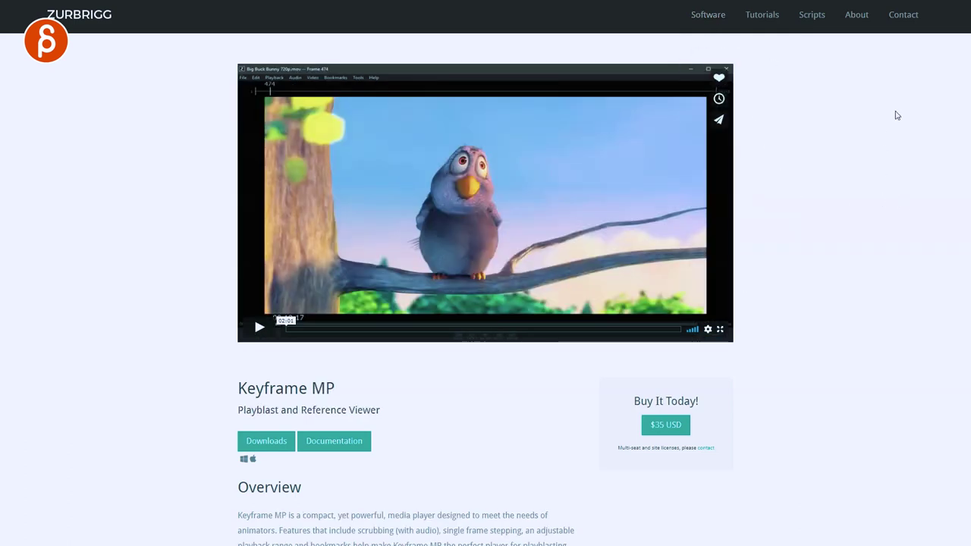
pyautogui.scroll(-12, 952, 291)
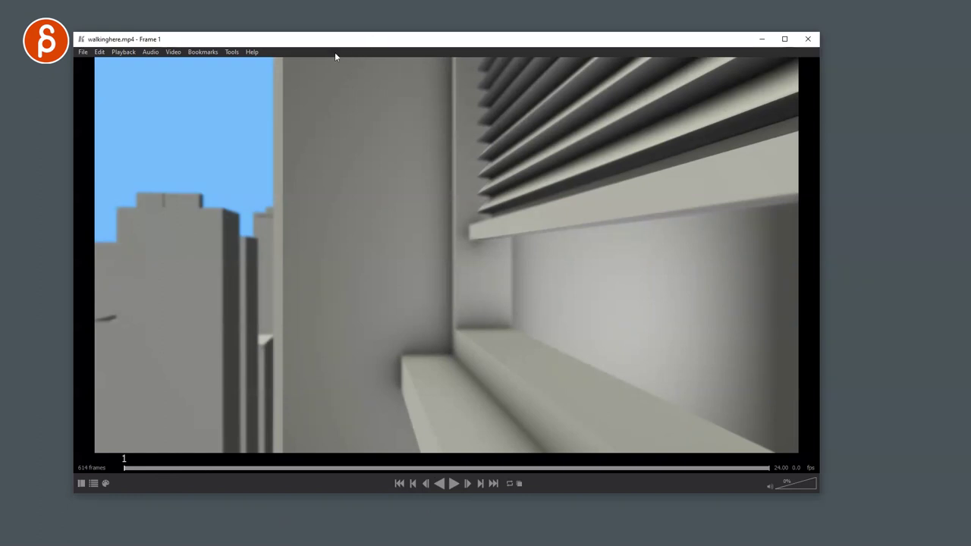
# Move the player window right, scrub and play the pigeon clip, then return to frame 1
pyautogui.moveTo(331, 40); pyautogui.dragTo(384, 40)
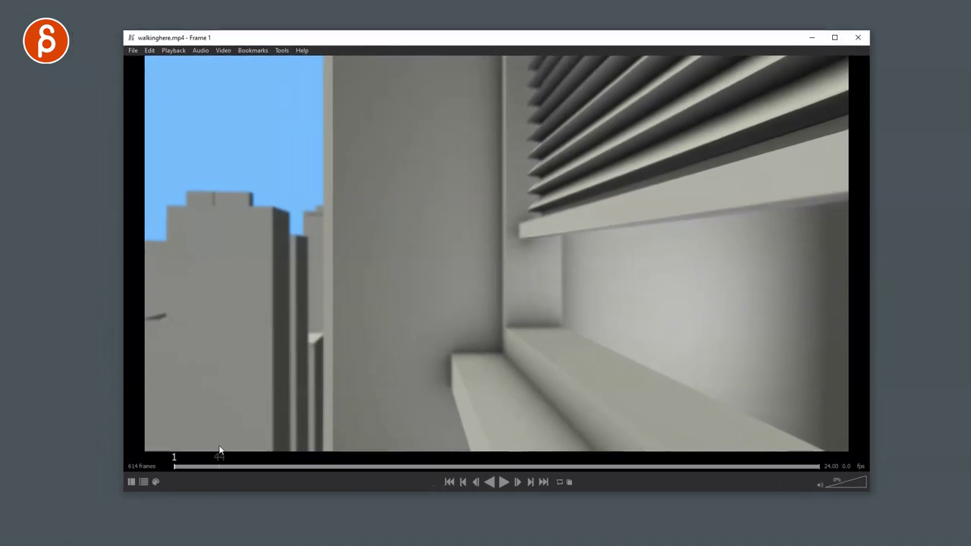
pyautogui.moveTo(189, 465); pyautogui.dragTo(231, 466)
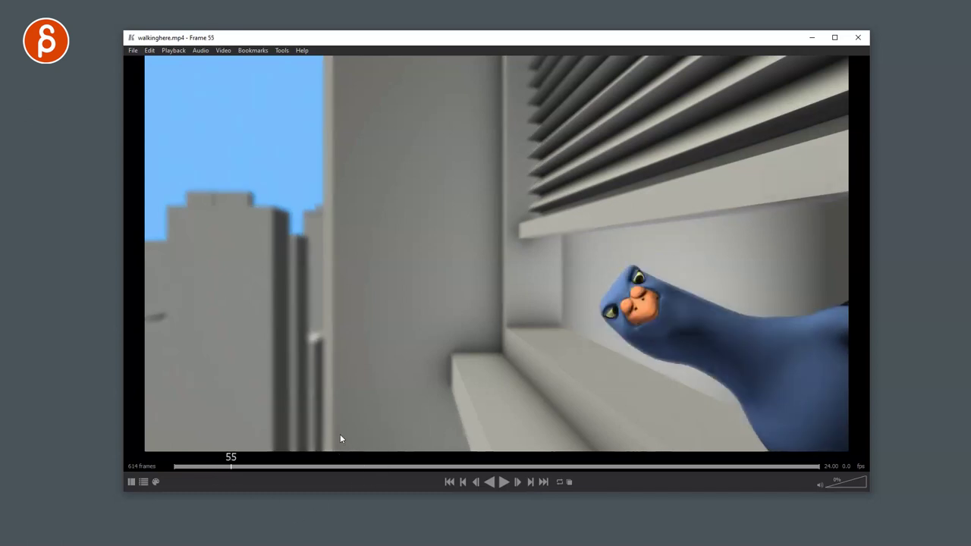
pyautogui.press('Right')
pyautogui.press('Right')
pyautogui.press('Right')
pyautogui.press('Right')
pyautogui.press('Right')
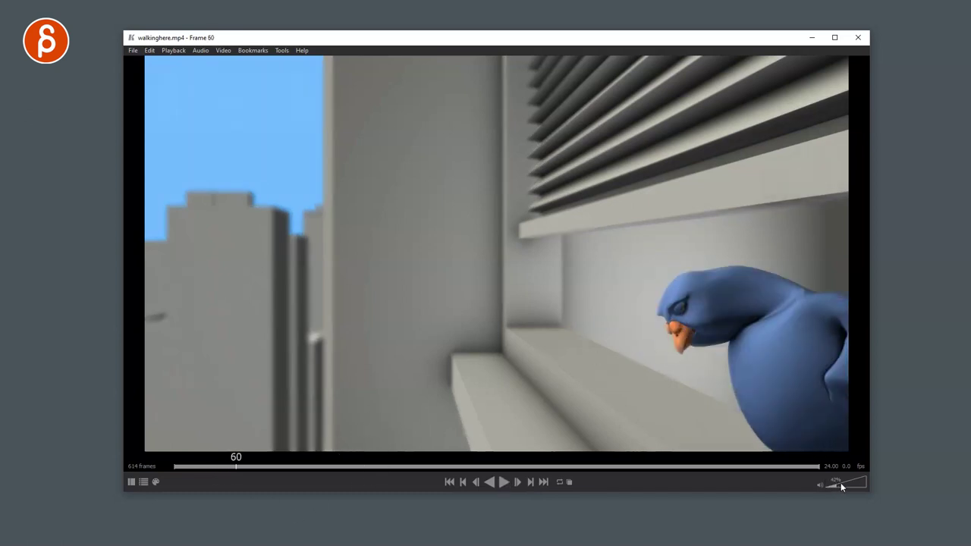
pyautogui.click(501, 483)
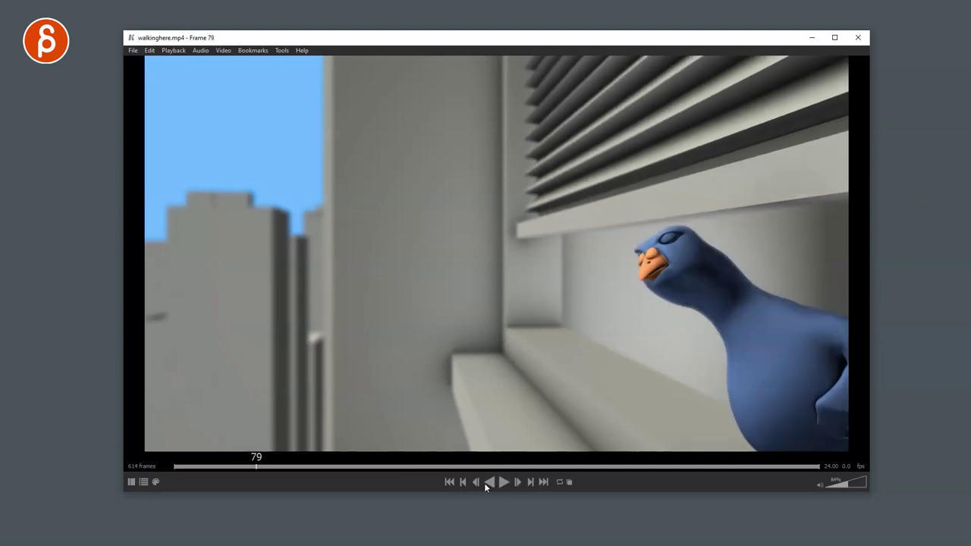
pyautogui.click(476, 482)
pyautogui.click(451, 482)
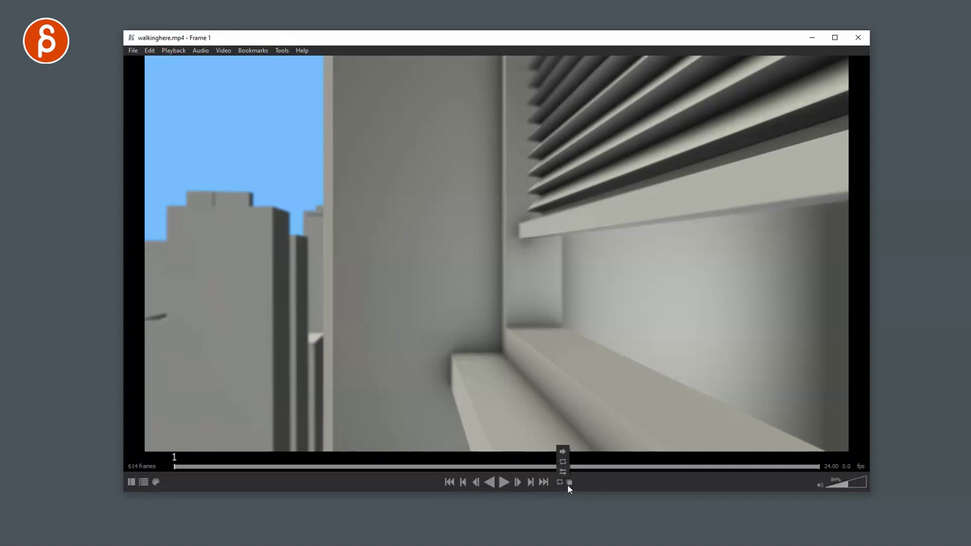
# Toggle the annotation tools, clip properties and Project View, then close the side panel
pyautogui.click(155, 482)
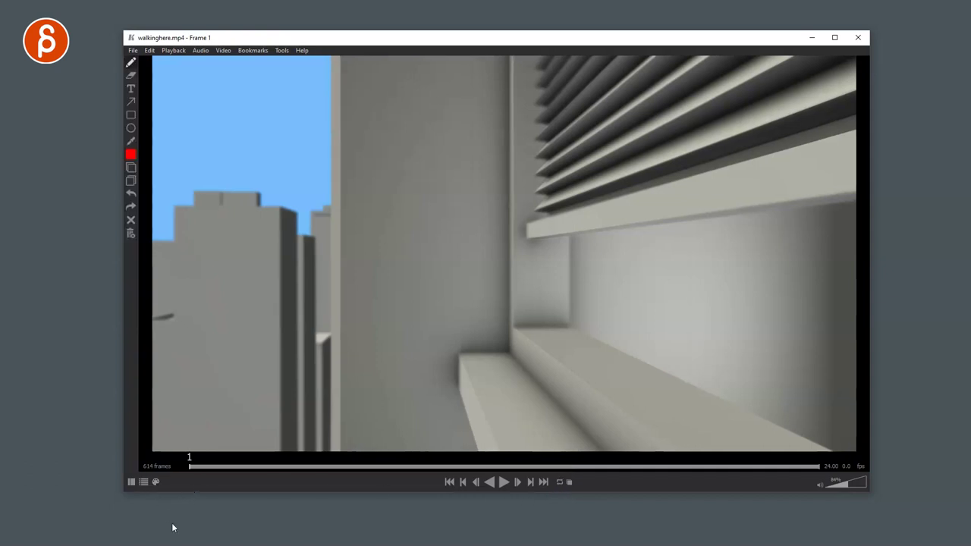
pyautogui.click(156, 483)
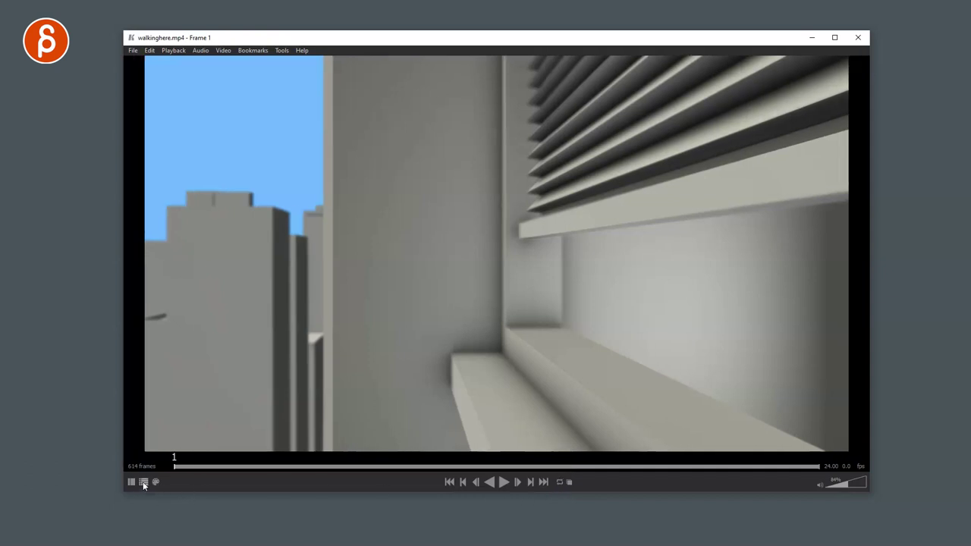
pyautogui.click(143, 483)
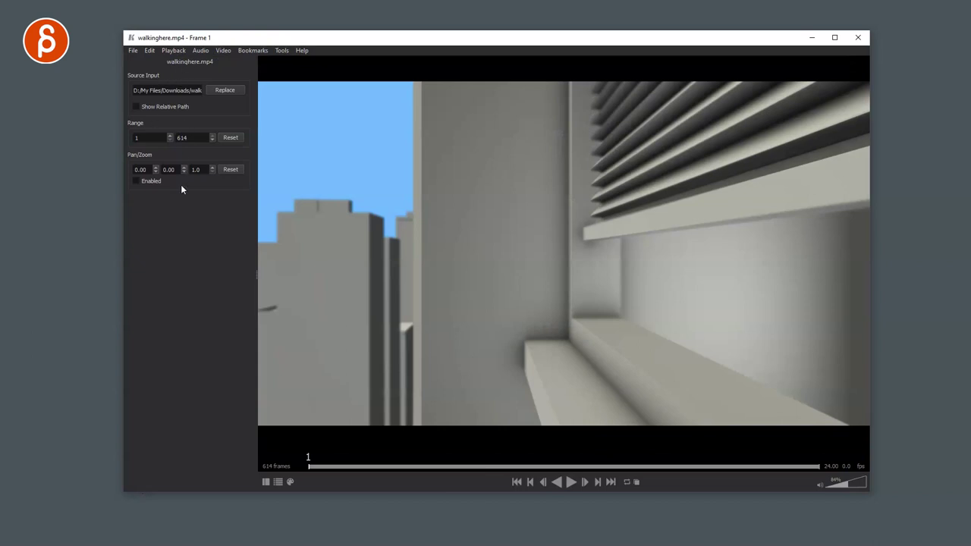
pyautogui.click(266, 482)
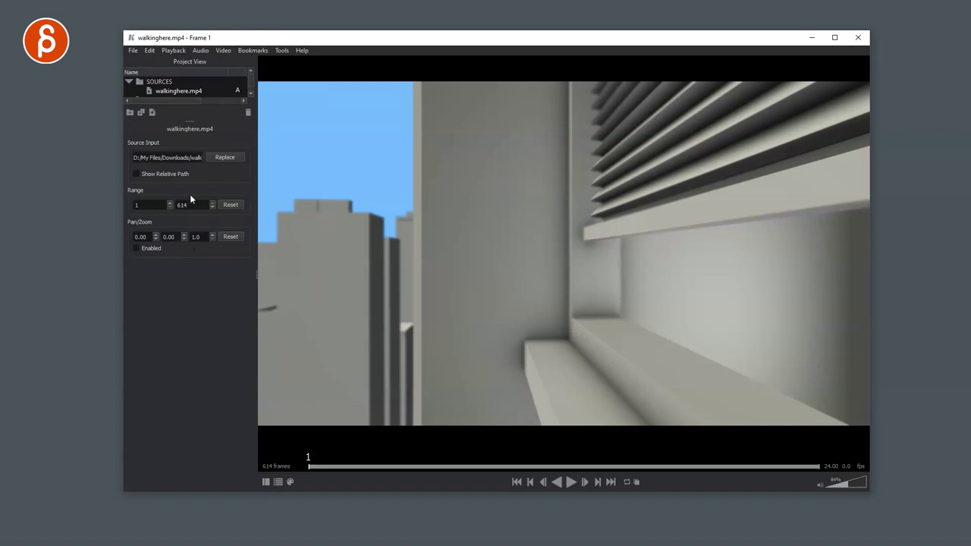
pyautogui.click(266, 481)
pyautogui.click(278, 482)
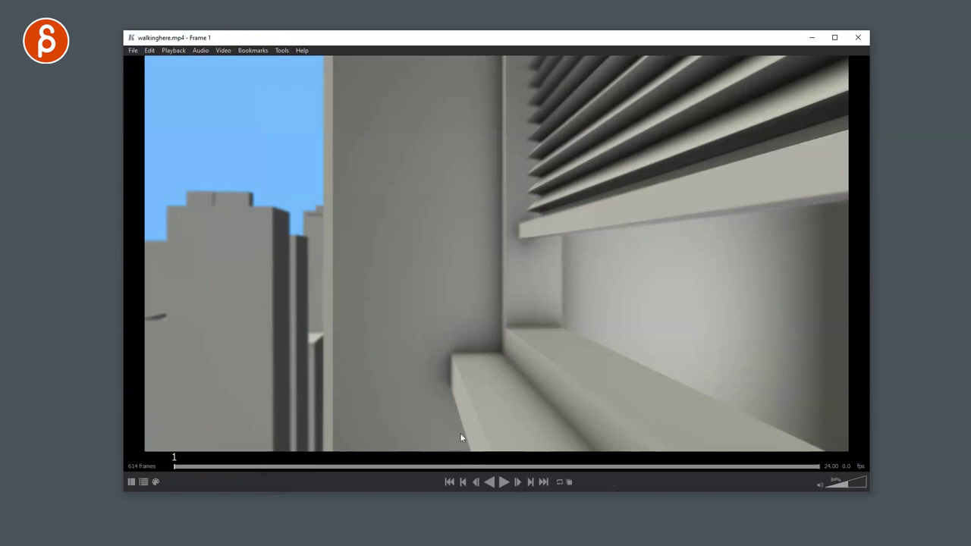
# Sketch and undo a red stroke, then circle the pigeon's head in red at frame 108
pyautogui.press('F7')
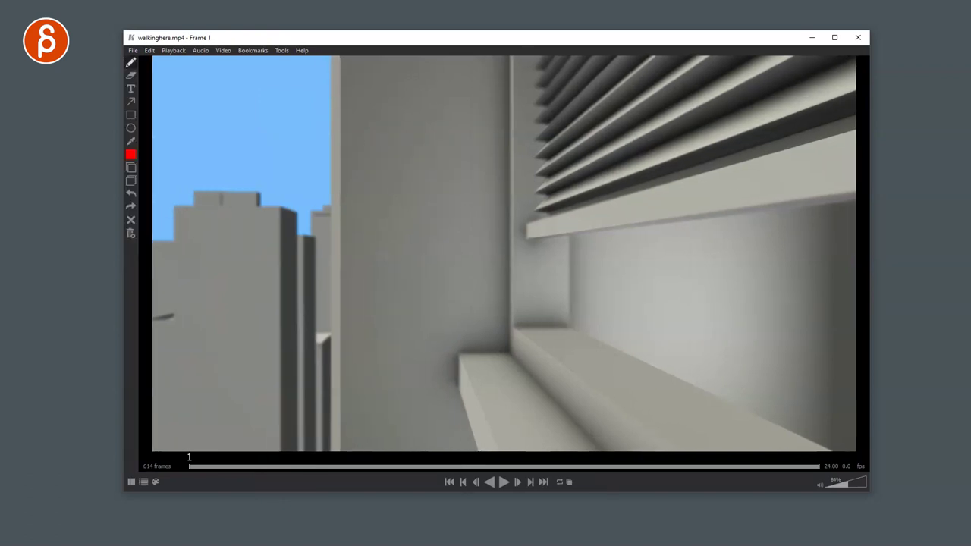
pyautogui.moveTo(268, 138)
pyautogui.mouseDown()
pyautogui.moveTo(480, 272)
pyautogui.moveTo(580, 228)
pyautogui.mouseUp()
pyautogui.hotkey('ctrl', 'z')
pyautogui.click(299, 467)
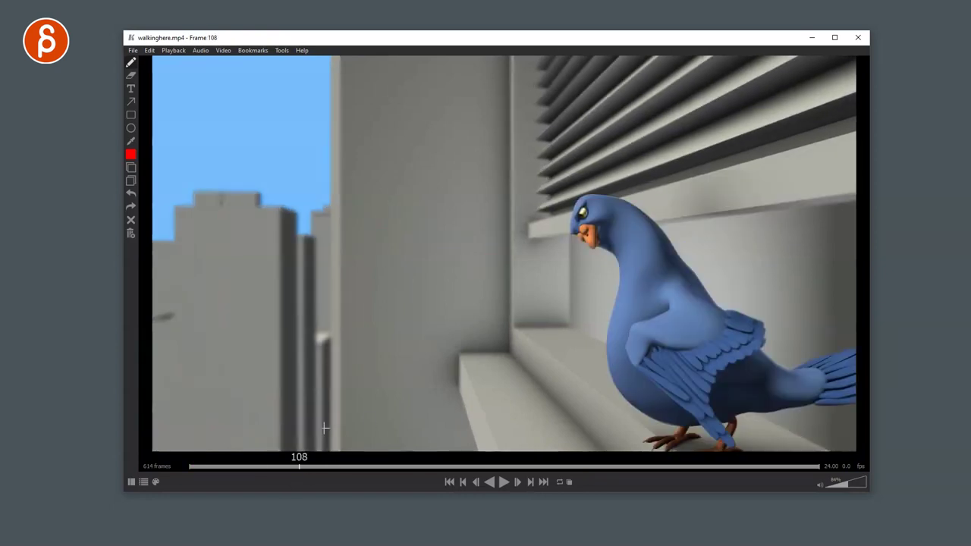
pyautogui.moveTo(588, 183); pyautogui.dragTo(580, 212)
# Step back and forth through frames 109–119 and clear the red mark, ending on frame 118
pyautogui.press('Right')
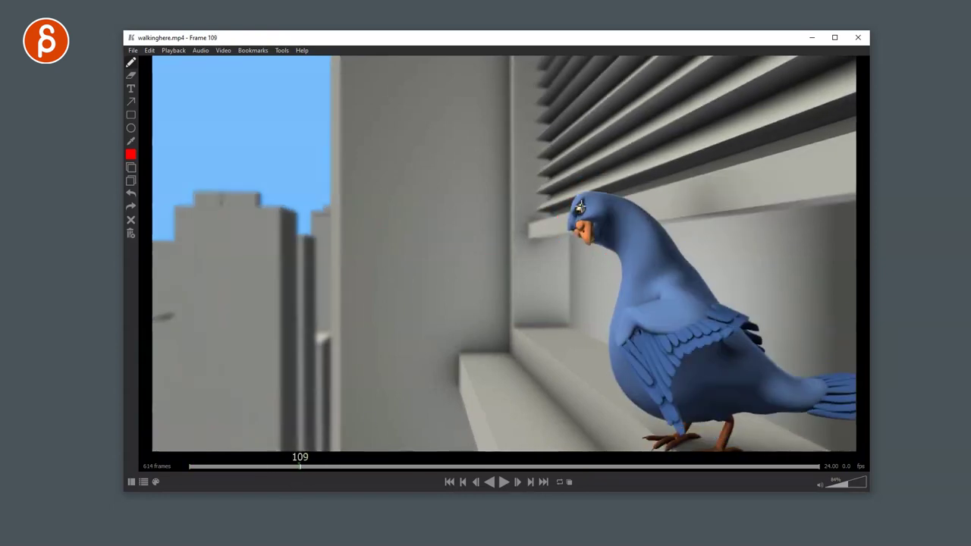
pyautogui.press('Right')
pyautogui.press('Right')
pyautogui.press('Right')
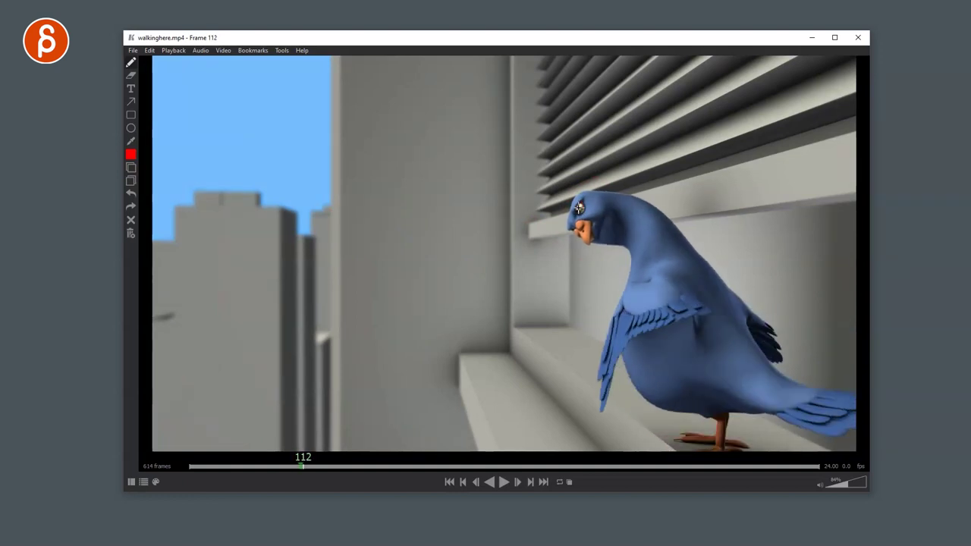
pyautogui.press('Right')
pyautogui.press('Right')
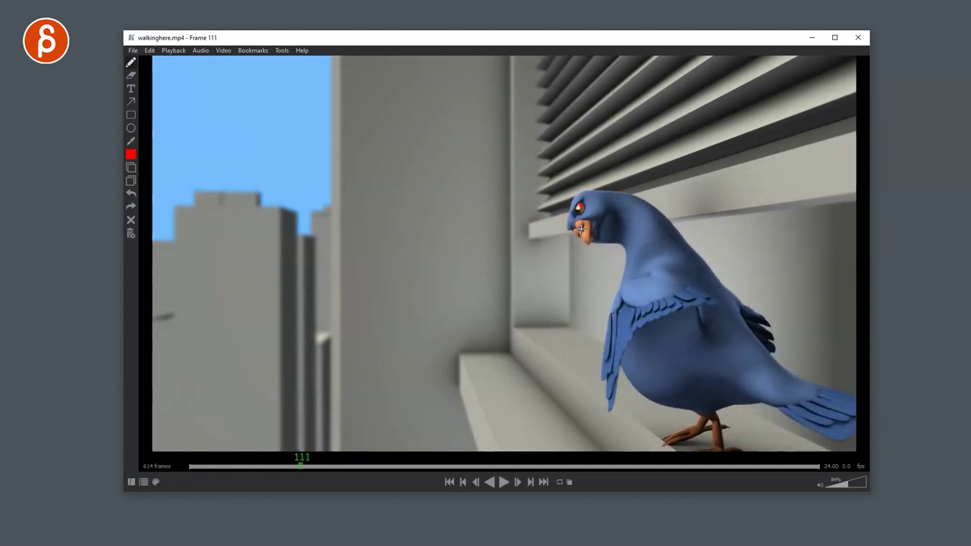
pyautogui.press('Right')
pyautogui.press('Right')
pyautogui.press('Right')
pyautogui.press('Right')
pyautogui.press('Right')
pyautogui.press('Left')
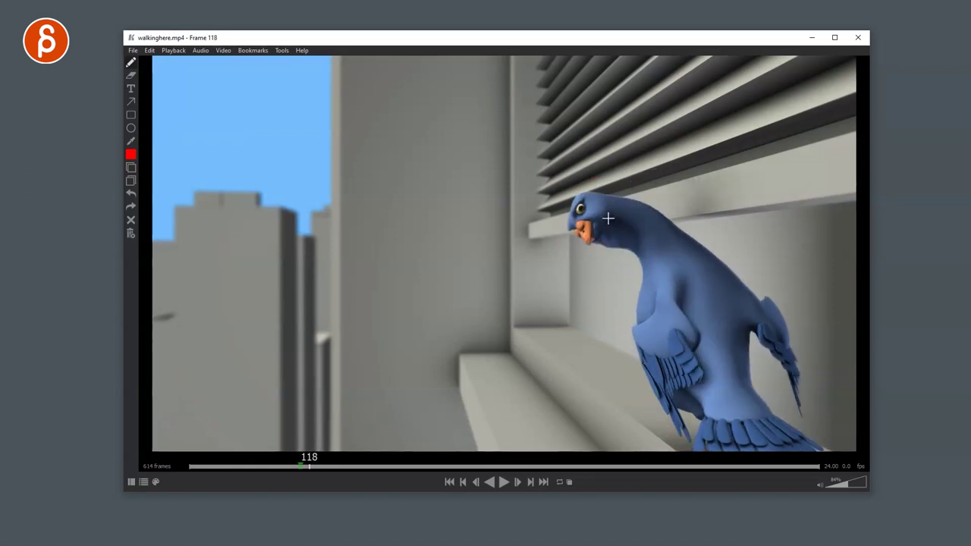
pyautogui.press('Left')
pyautogui.press('Right')
pyautogui.press('Right')
pyautogui.press('Left')
pyautogui.press('Right')
pyautogui.press('Left')
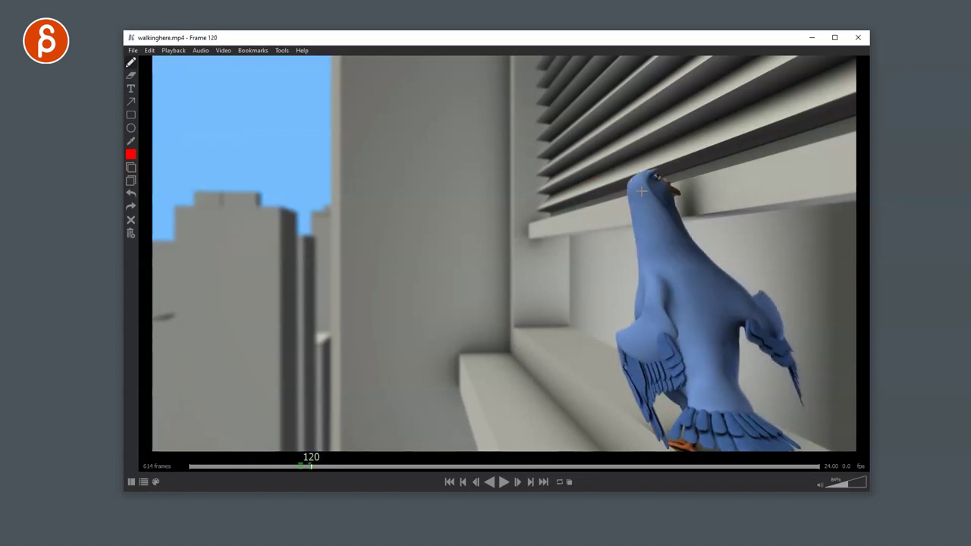
pyautogui.press('Right')
pyautogui.press('Left')
pyautogui.press('Left')
pyautogui.press('Right')
pyautogui.press('Right')
pyautogui.press('Right')
pyautogui.press('Left')
pyautogui.press('Left')
pyautogui.press('Left')
pyautogui.press('Right')
pyautogui.hotkey('ctrl', 'z')
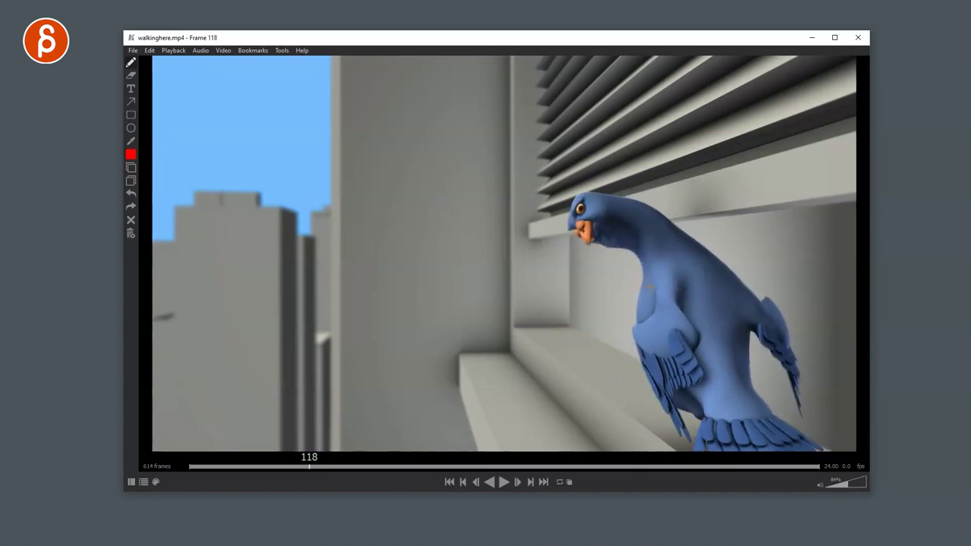
pyautogui.press('Left')
pyautogui.press('Left')
pyautogui.press('Left')
pyautogui.press('Left')
pyautogui.press('Left')
# Jump to frame 57 and draw three red pencil strokes across it
pyautogui.click(246, 466)
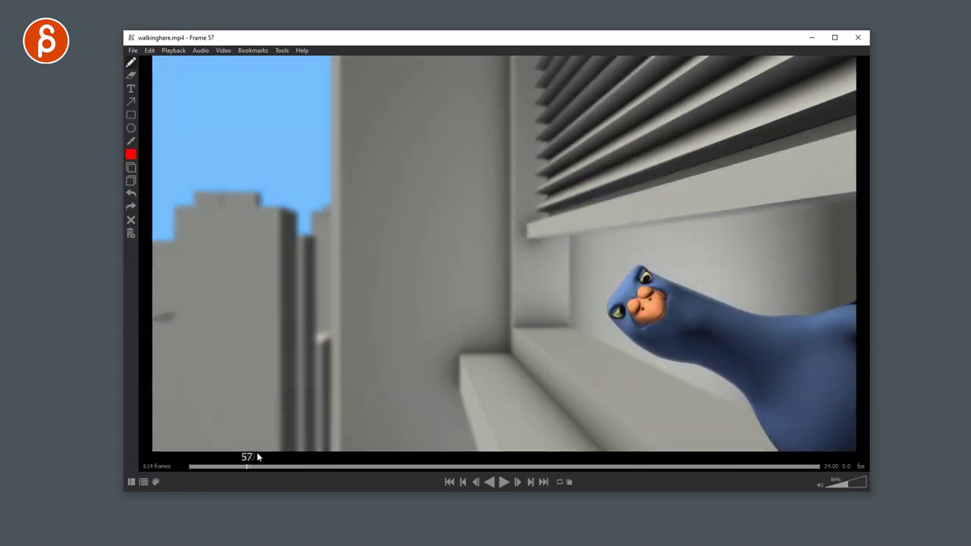
pyautogui.moveTo(282, 162); pyautogui.dragTo(395, 362)
pyautogui.moveTo(440, 154); pyautogui.dragTo(559, 337)
pyautogui.moveTo(589, 146); pyautogui.dragTo(716, 325)
# Scrub between frames 126 and 204, sketch a red stroke, then play from around frame 184
pyautogui.moveTo(295, 473); pyautogui.dragTo(315, 468)
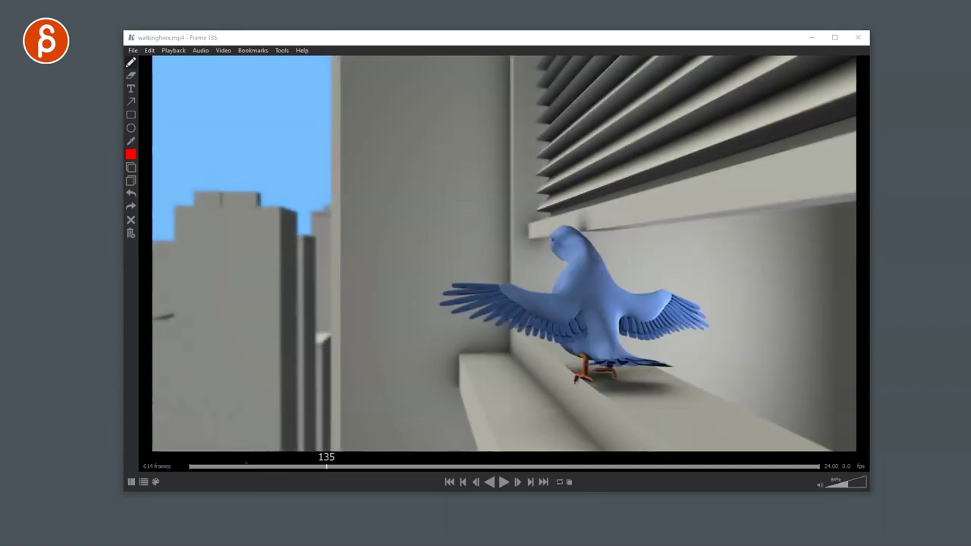
pyautogui.moveTo(232, 452)
pyautogui.mouseDown()
pyautogui.moveTo(243, 446)
pyautogui.moveTo(218, 462)
pyautogui.mouseUp()
pyautogui.moveTo(353, 304); pyautogui.dragTo(386, 369)
pyautogui.click(394, 465)
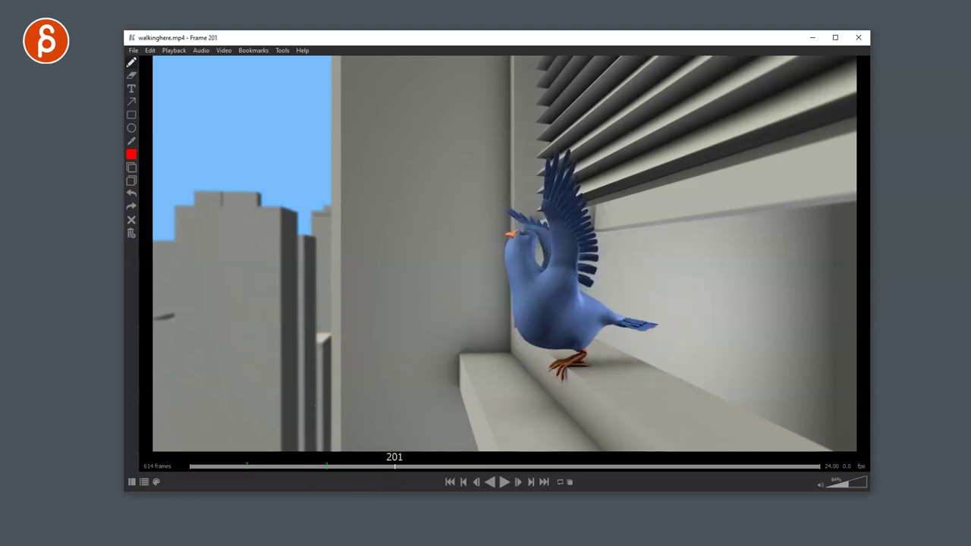
pyautogui.press('Right')
pyautogui.press('Right')
pyautogui.press('Right')
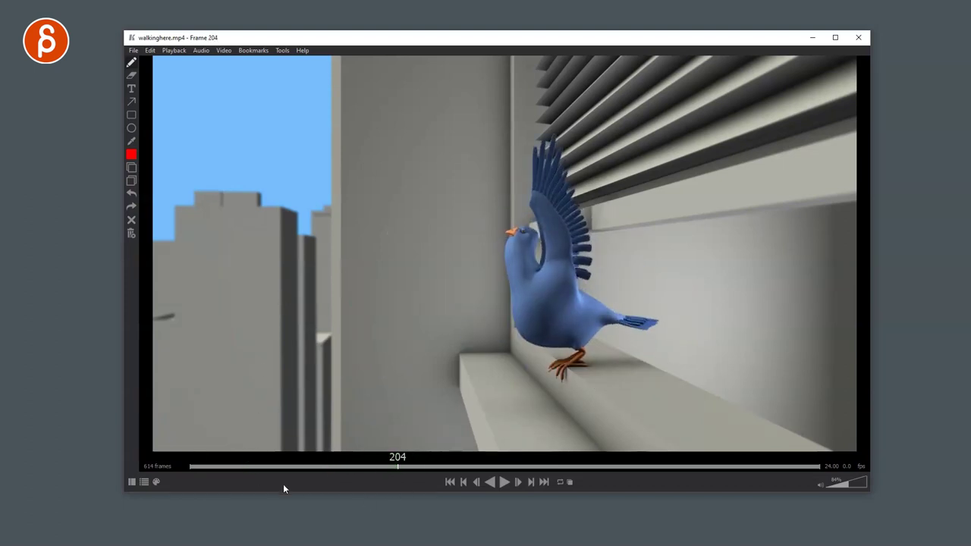
pyautogui.moveTo(295, 467); pyautogui.dragTo(318, 467)
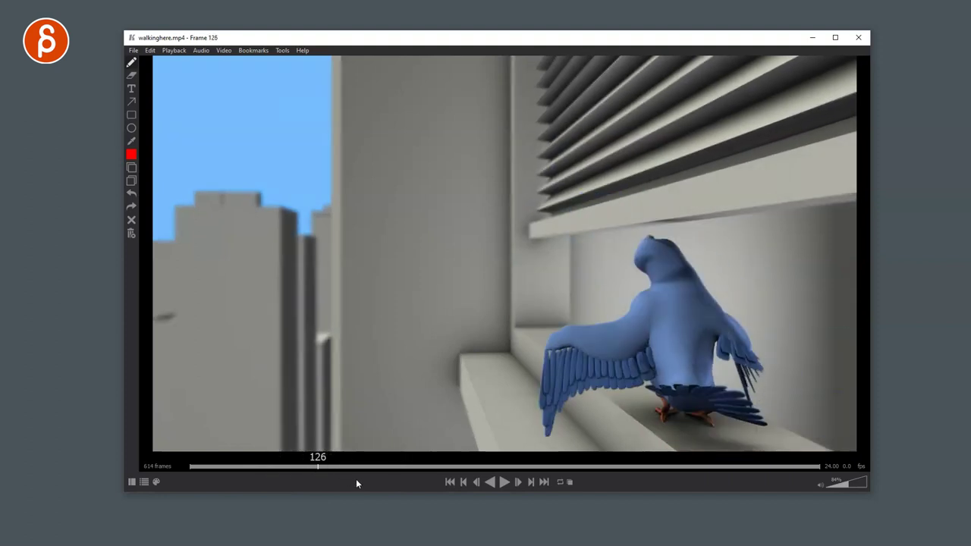
pyautogui.moveTo(213, 467); pyautogui.dragTo(405, 467)
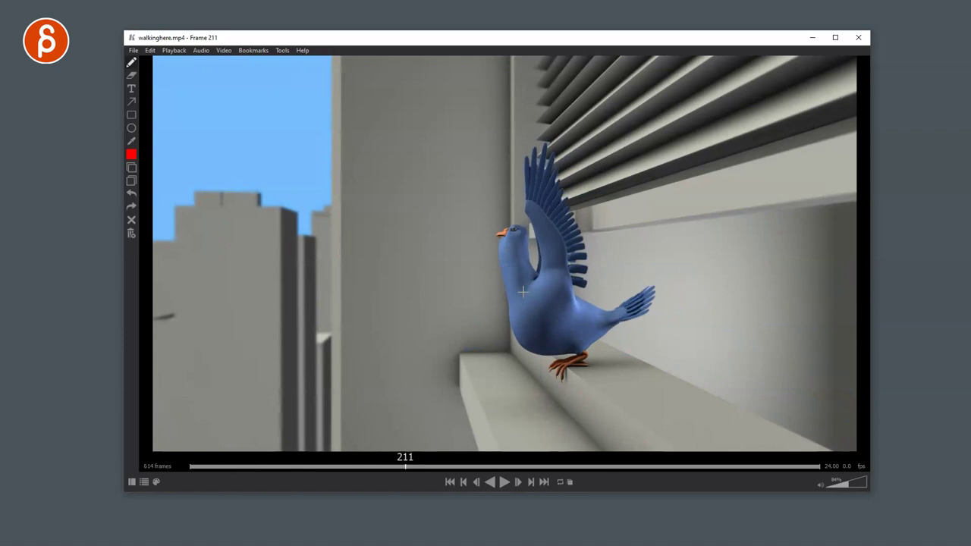
pyautogui.press('space')
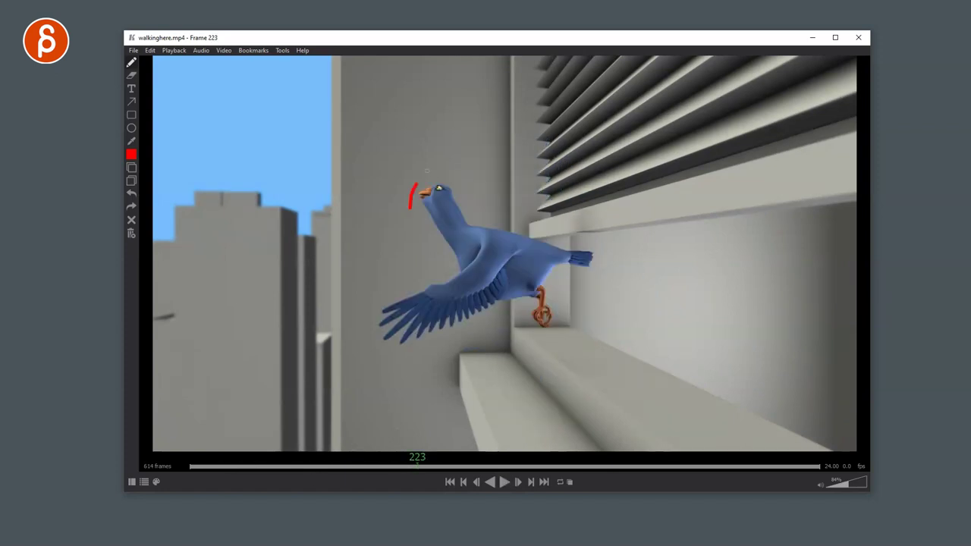
# Circle the pigeon's head in red on frames 133 and 134, checking each frame
pyautogui.moveTo(343, 467); pyautogui.dragTo(325, 467)
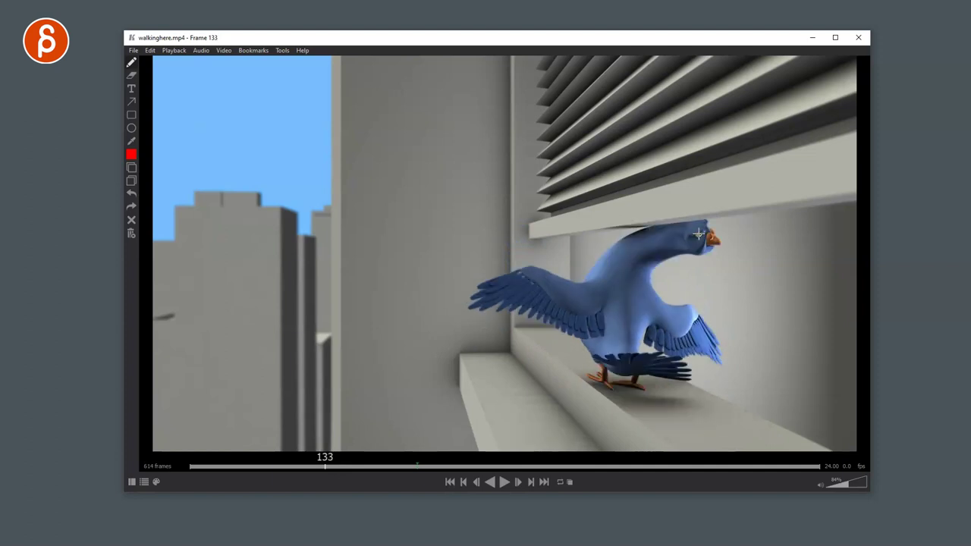
pyautogui.moveTo(699, 234); pyautogui.dragTo(694, 229)
pyautogui.press('Right')
pyautogui.moveTo(627, 233); pyautogui.dragTo(624, 232)
pyautogui.press('Right')
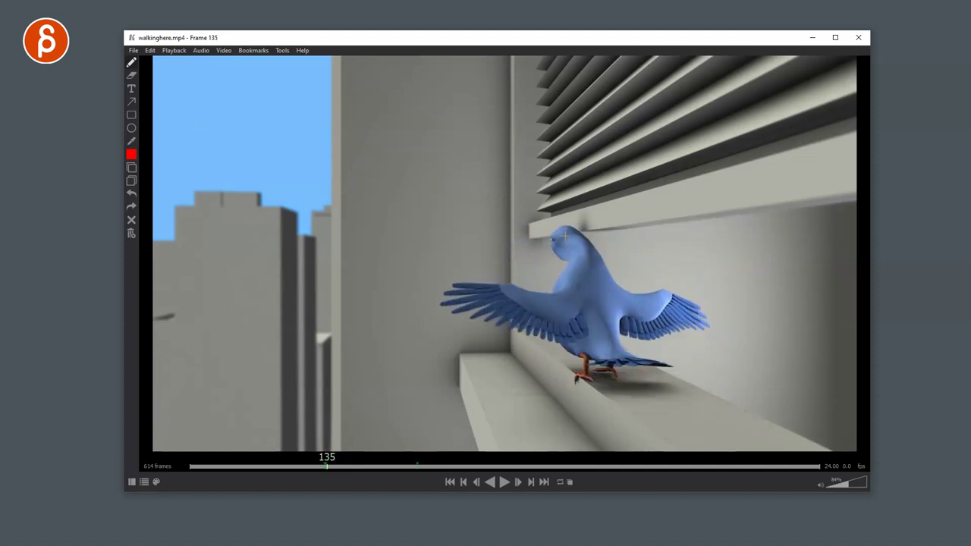
pyautogui.press('Left')
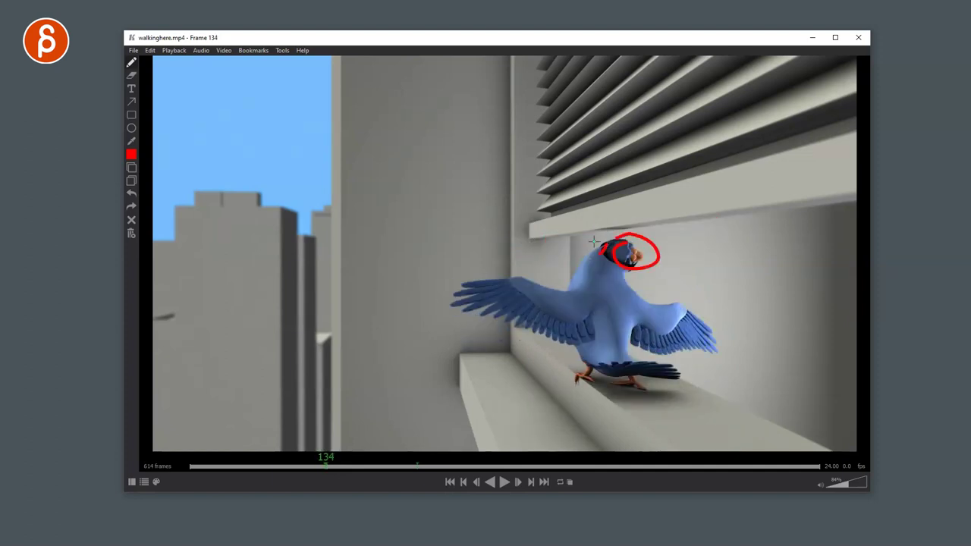
pyautogui.press('Right')
# Turn on extended onion skin and step through frames 133 to 142
pyautogui.click(133, 168)
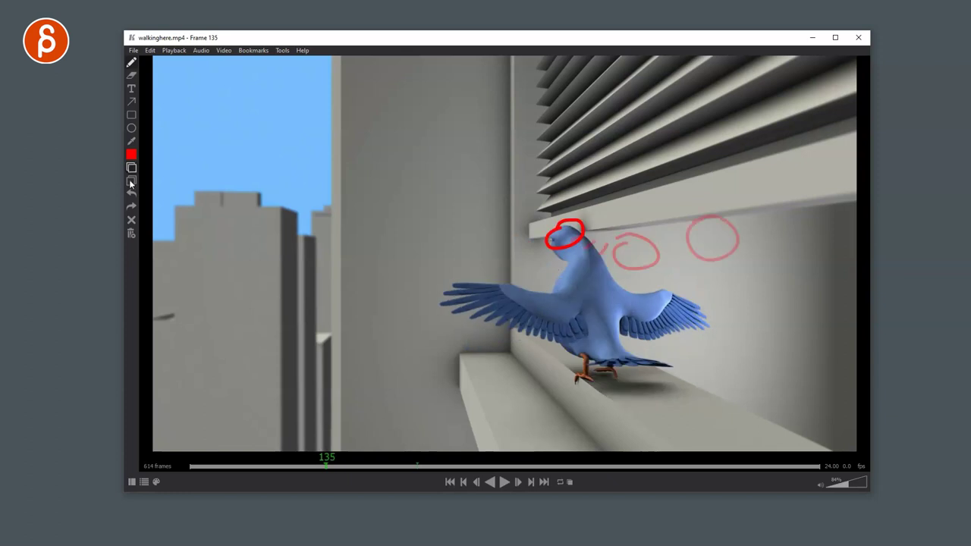
pyautogui.click(132, 182)
pyautogui.press('Left')
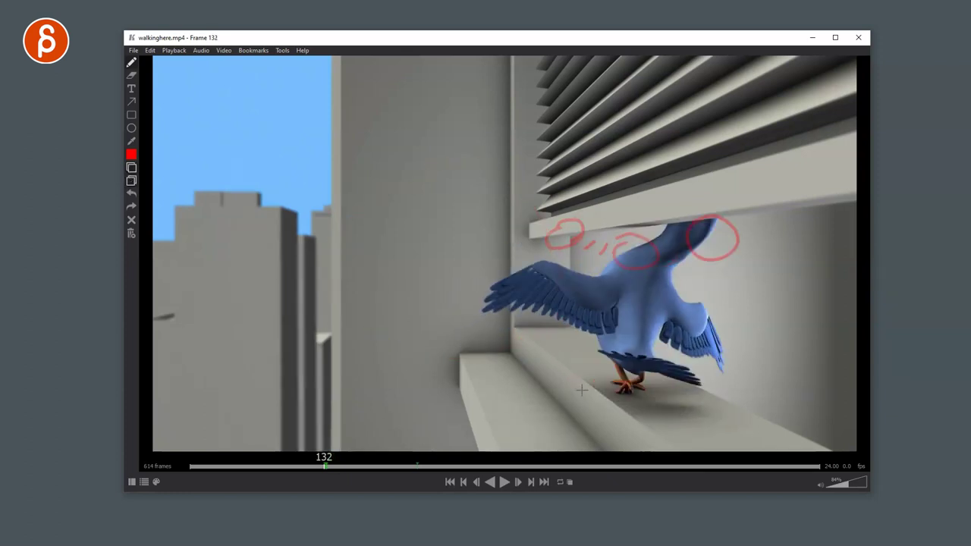
pyautogui.press('Left')
pyautogui.press('Right')
pyautogui.press('Right')
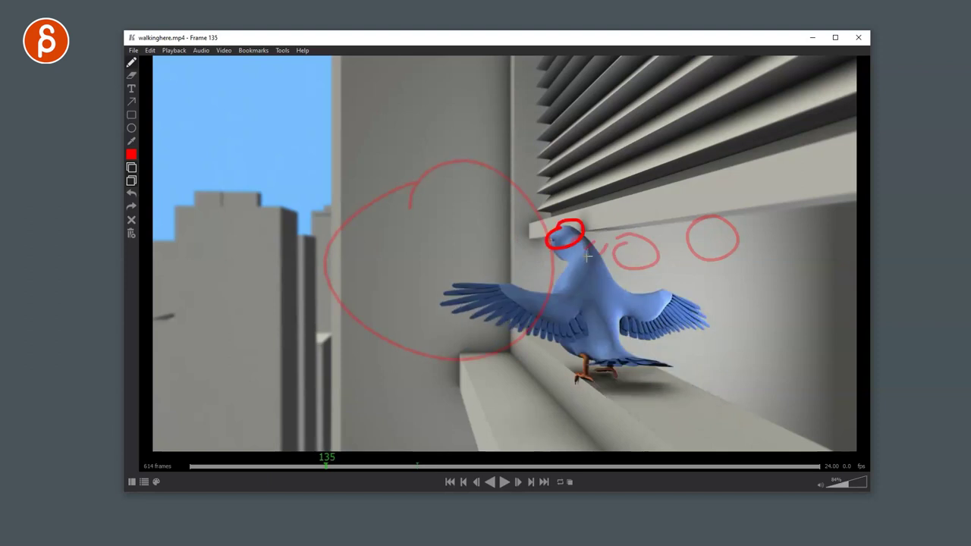
pyautogui.press('Right')
pyautogui.press('Right')
pyautogui.press('Right')
pyautogui.press('Right')
pyautogui.press('Right')
pyautogui.press('Right')
pyautogui.press('Right')
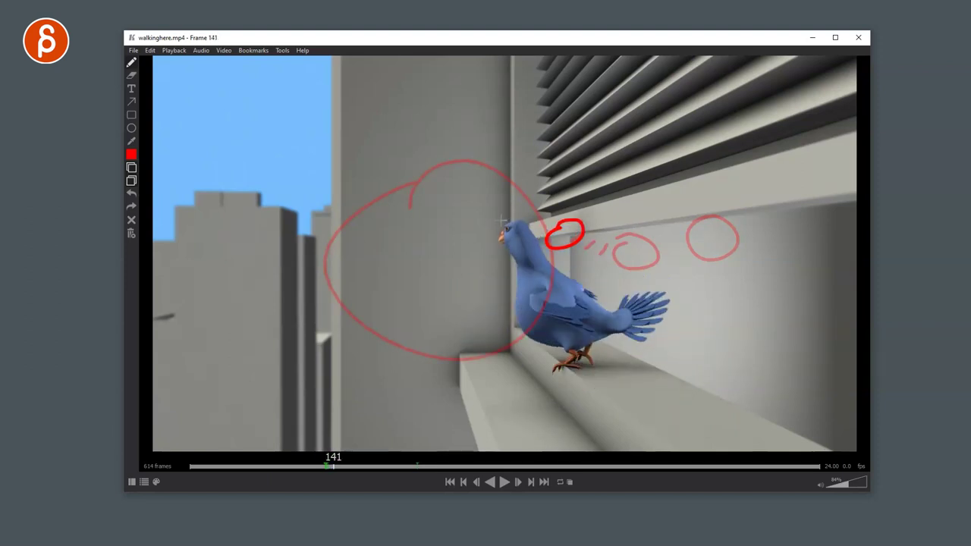
# Change the drawing pen colour to bright green
pyautogui.click(131, 155)
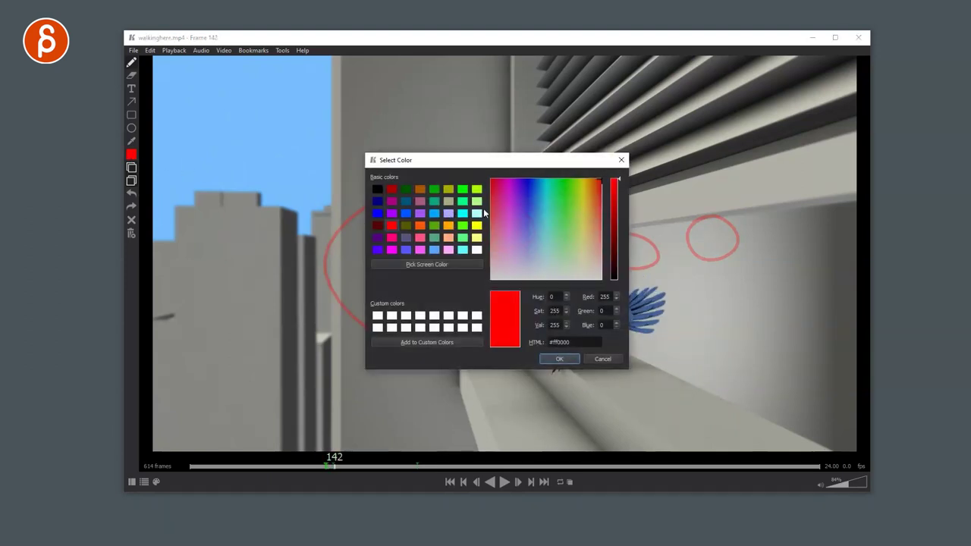
pyautogui.click(461, 188)
pyautogui.click(559, 359)
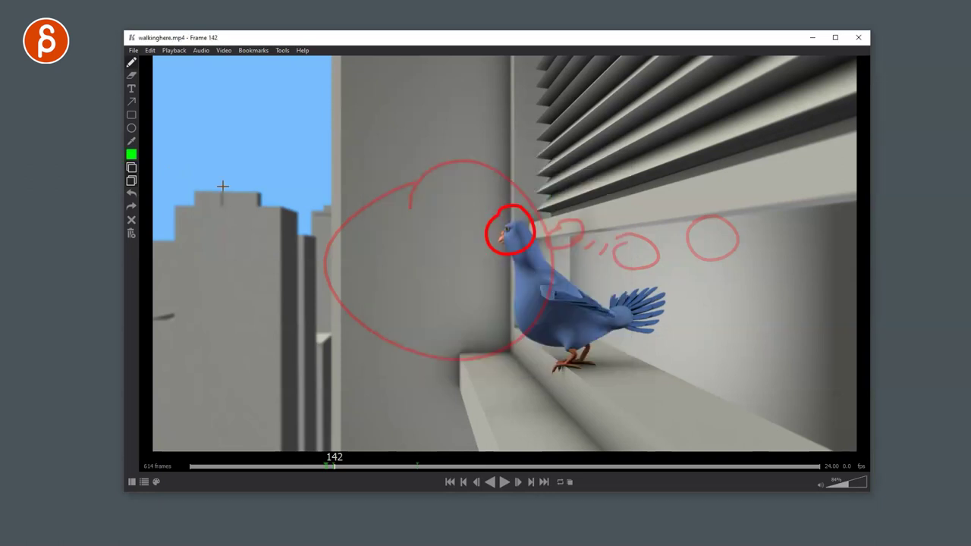
pyautogui.click(131, 155)
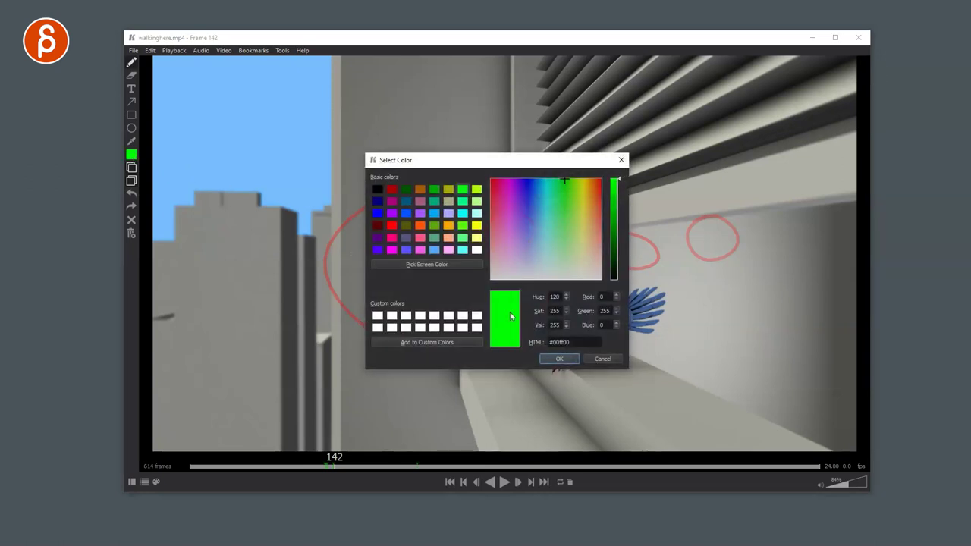
pyautogui.click(559, 359)
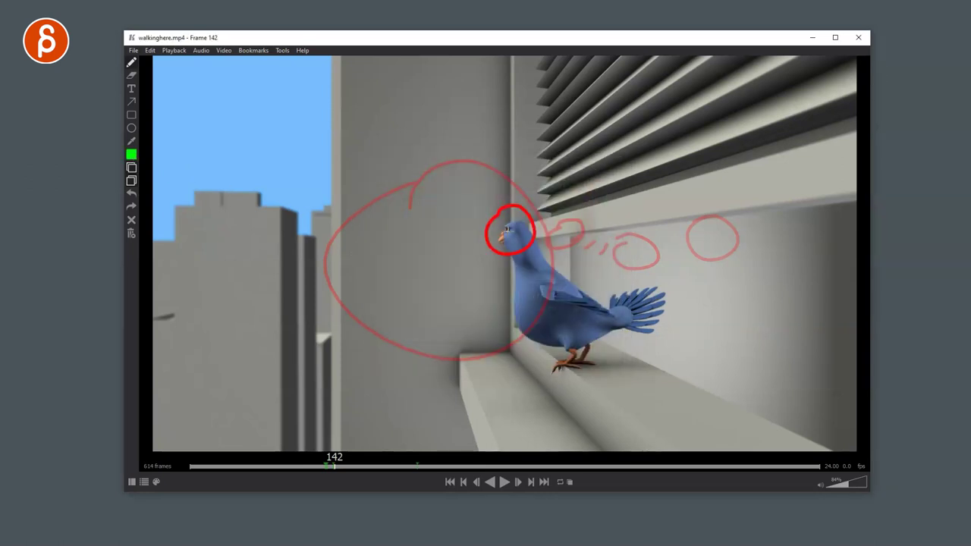
# On frame 144, circle the eye and arc the wing in green, then turn off onion skin
pyautogui.press('Right')
pyautogui.press('Right')
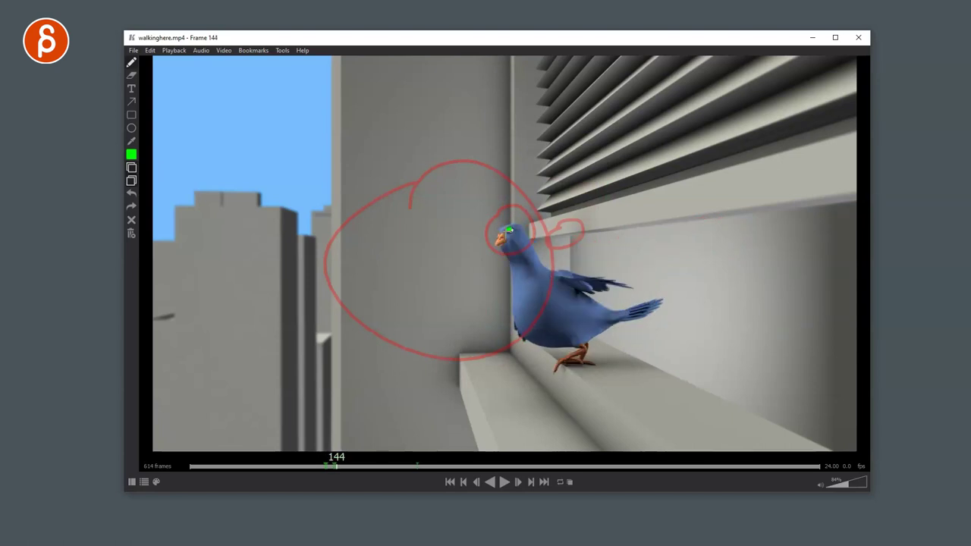
pyautogui.moveTo(509, 229); pyautogui.dragTo(502, 232)
pyautogui.moveTo(607, 282)
pyautogui.mouseDown()
pyautogui.moveTo(599, 300)
pyautogui.moveTo(651, 303)
pyautogui.mouseUp()
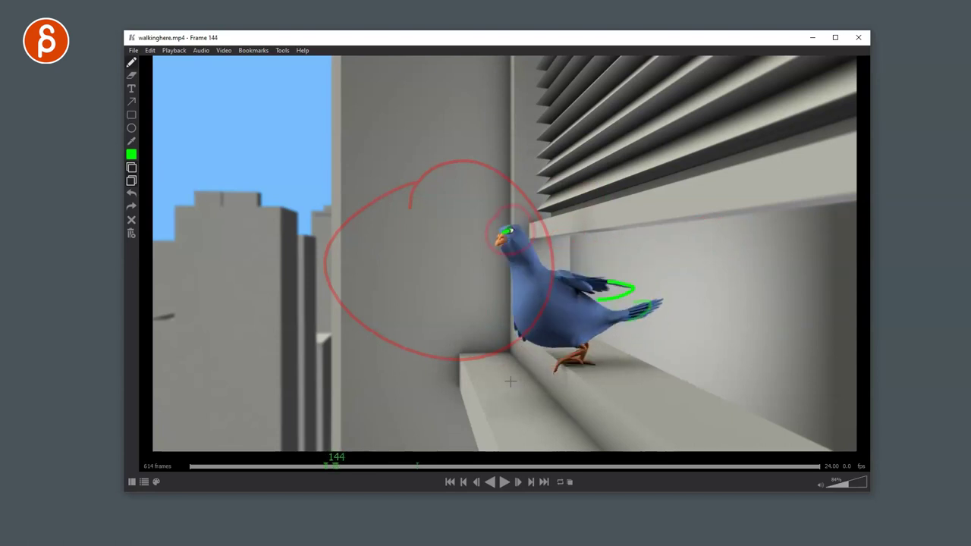
pyautogui.press('Left')
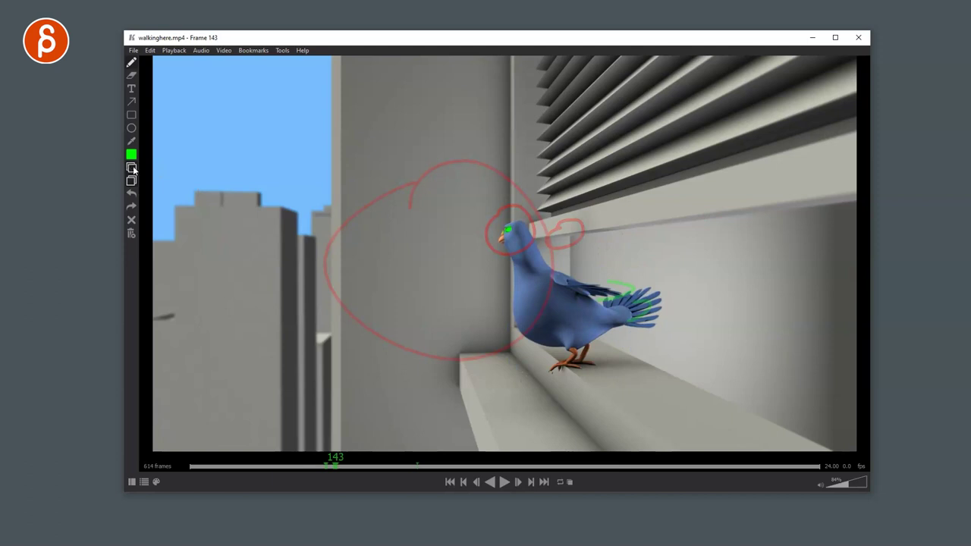
pyautogui.click(132, 168)
# Write 'Hello' above the pigeon in green, undo and redo its strokes, then clear the frame
pyautogui.press('Delete')
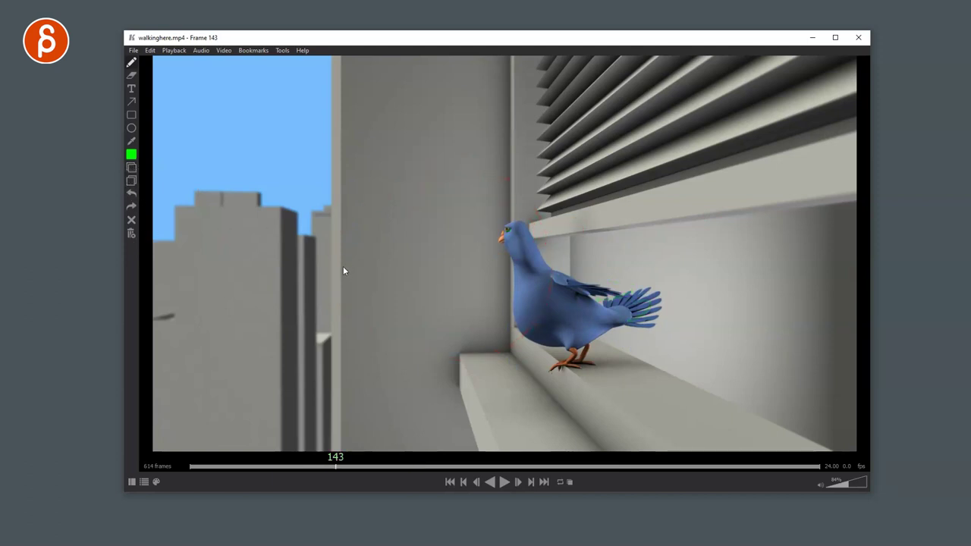
pyautogui.moveTo(363, 161)
pyautogui.mouseDown()
pyautogui.moveTo(372, 219)
pyautogui.moveTo(492, 214)
pyautogui.mouseUp()
pyautogui.moveTo(505, 172); pyautogui.dragTo(534, 176)
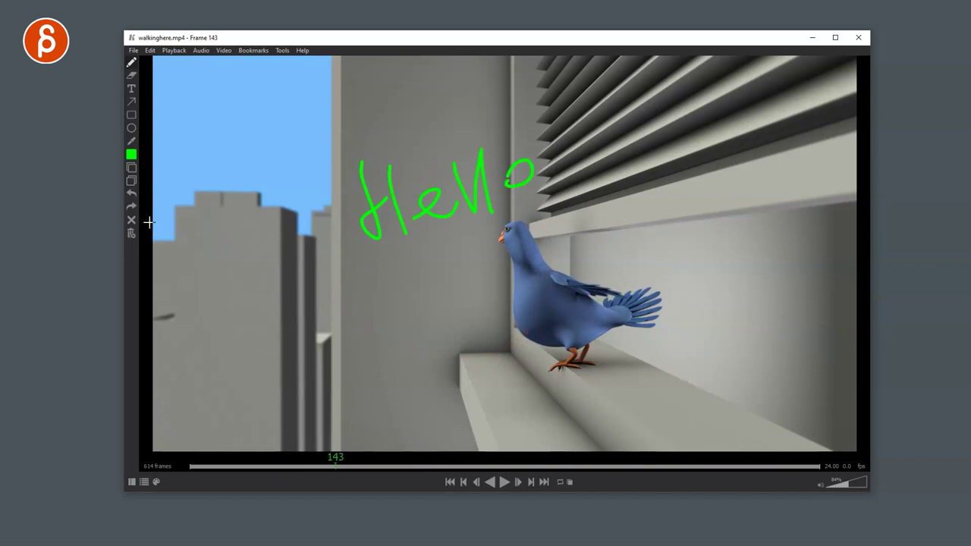
pyautogui.click(131, 195)
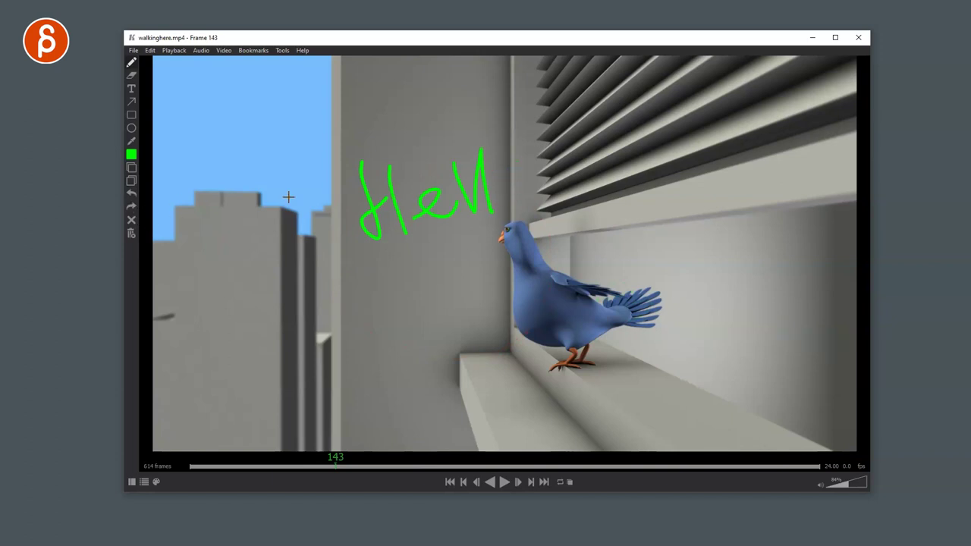
pyautogui.click(131, 205)
pyautogui.click(130, 194)
pyautogui.click(131, 195)
pyautogui.click(130, 195)
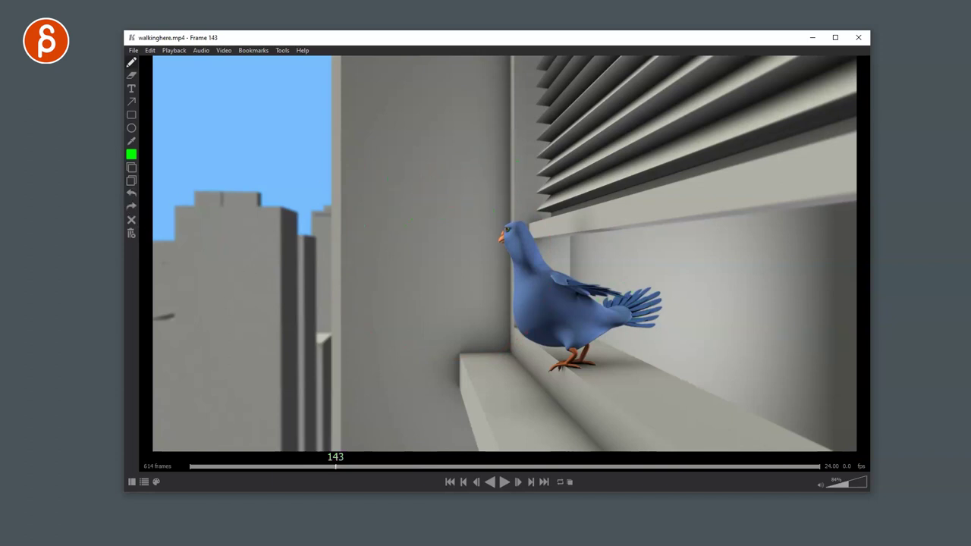
pyautogui.moveTo(395, 125); pyautogui.dragTo(332, 326)
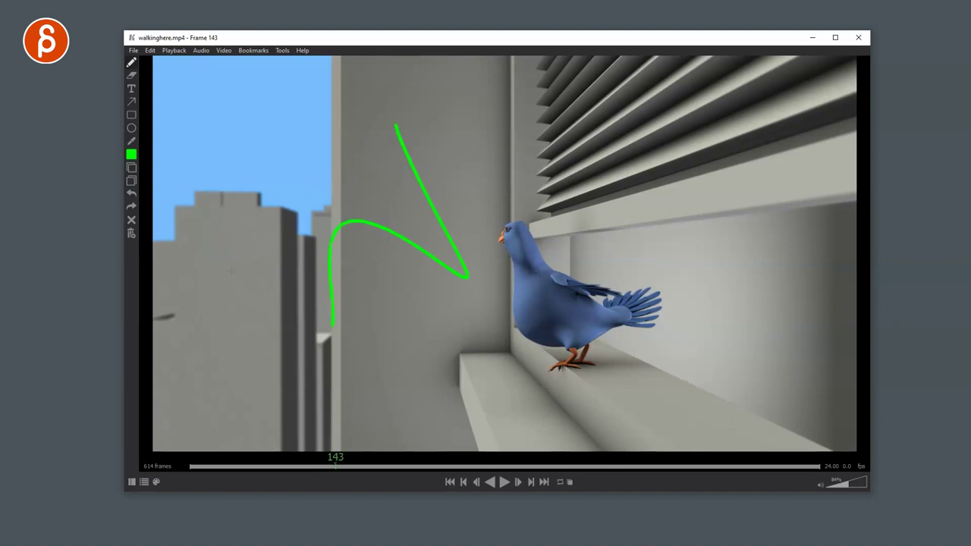
pyautogui.click(131, 221)
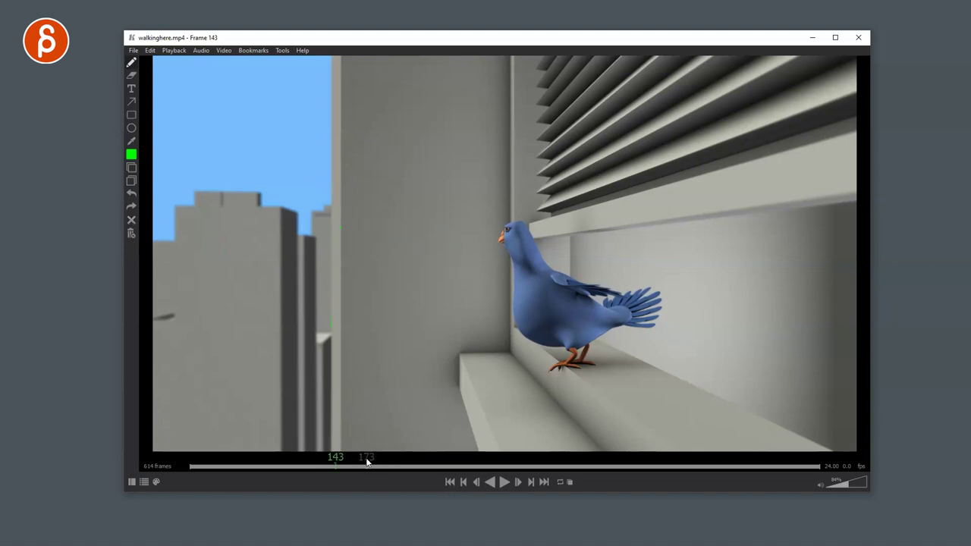
# Mark frames 143 and 145 in green, undo frame 143's stroke, and request clearing all annotations
pyautogui.moveTo(368, 151); pyautogui.dragTo(494, 374)
pyautogui.press('Right')
pyautogui.press('Right')
pyautogui.press('Right')
pyautogui.press('Right')
pyautogui.press('Right')
pyautogui.press('Right')
pyautogui.press('Right')
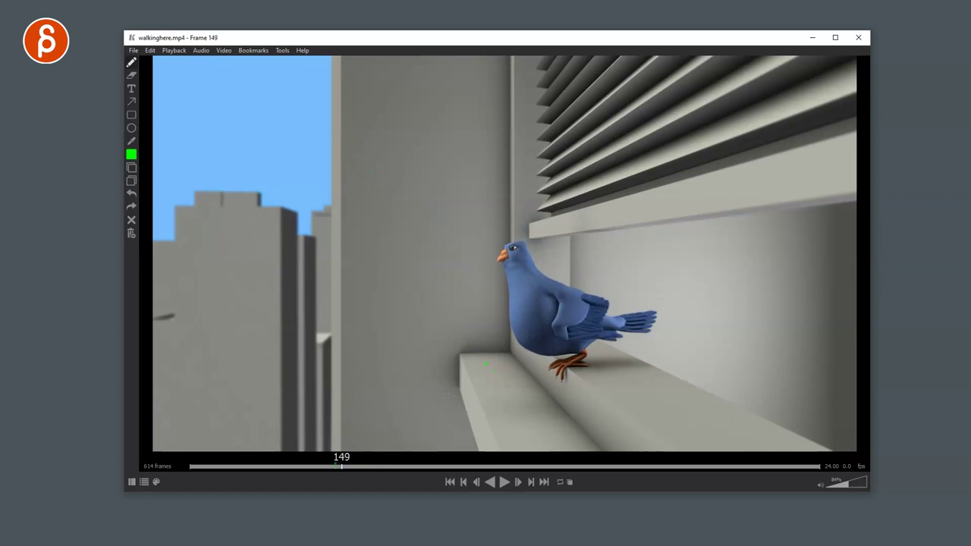
pyautogui.moveTo(373, 229); pyautogui.dragTo(408, 301)
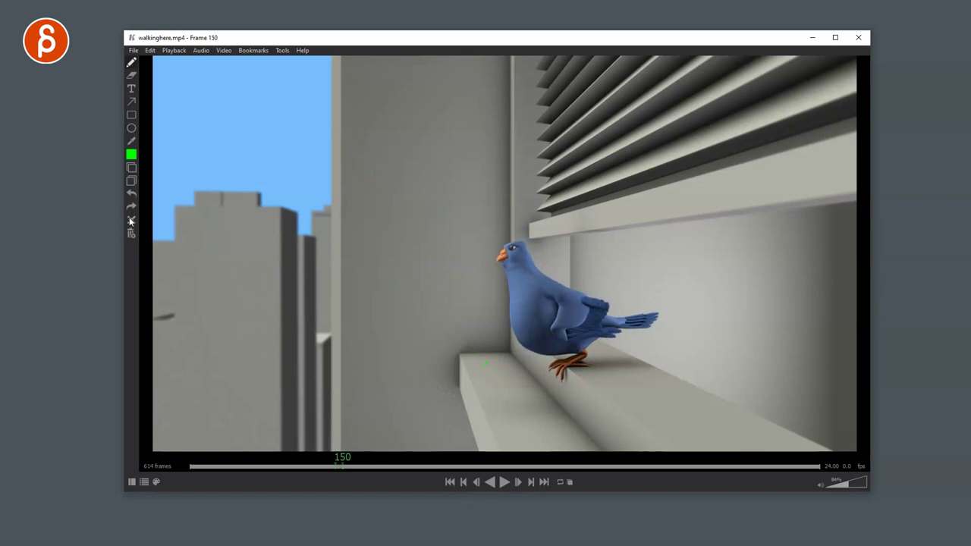
pyautogui.press('Left')
pyautogui.press('Left')
pyautogui.press('Left')
pyautogui.press('Left')
pyautogui.press('Left')
pyautogui.press('Left')
pyautogui.press('Left')
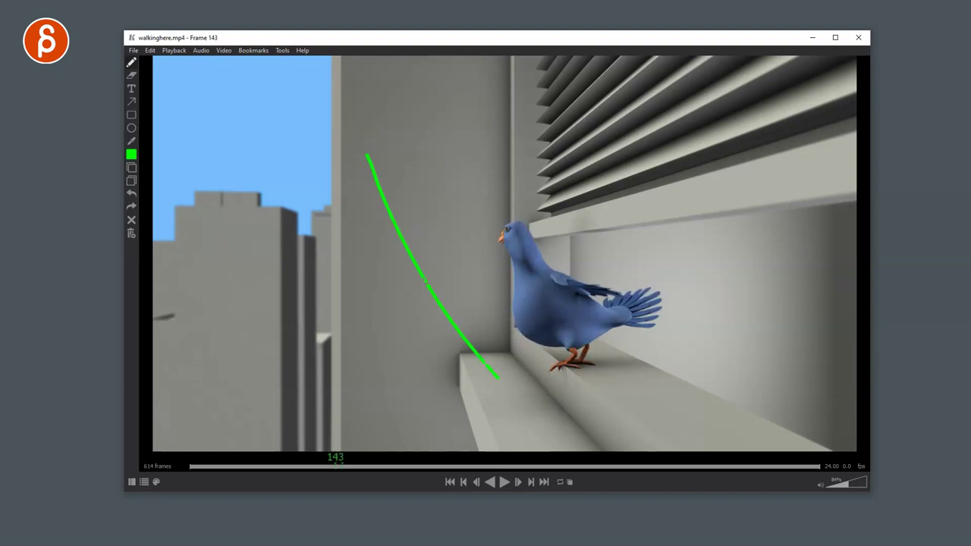
pyautogui.hotkey('ctrl', 'z')
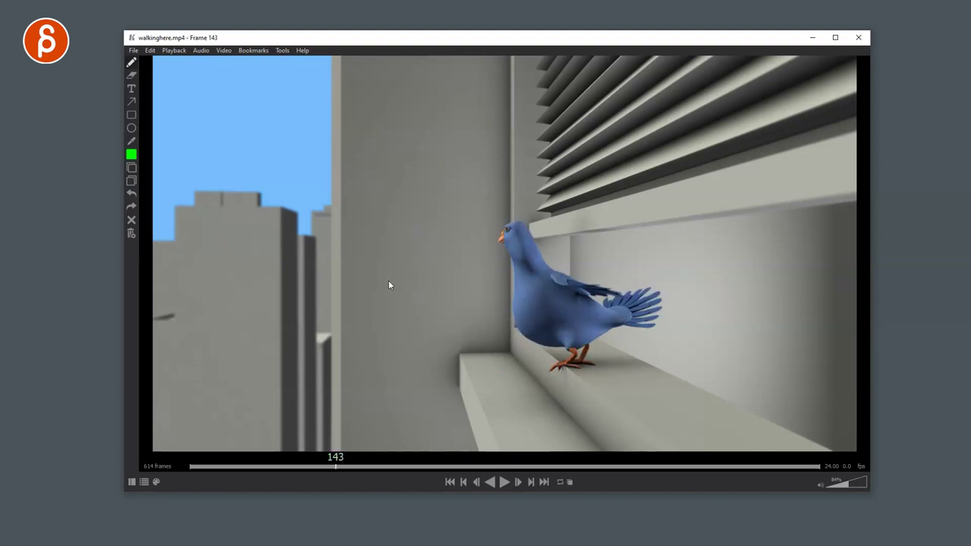
pyautogui.click(132, 234)
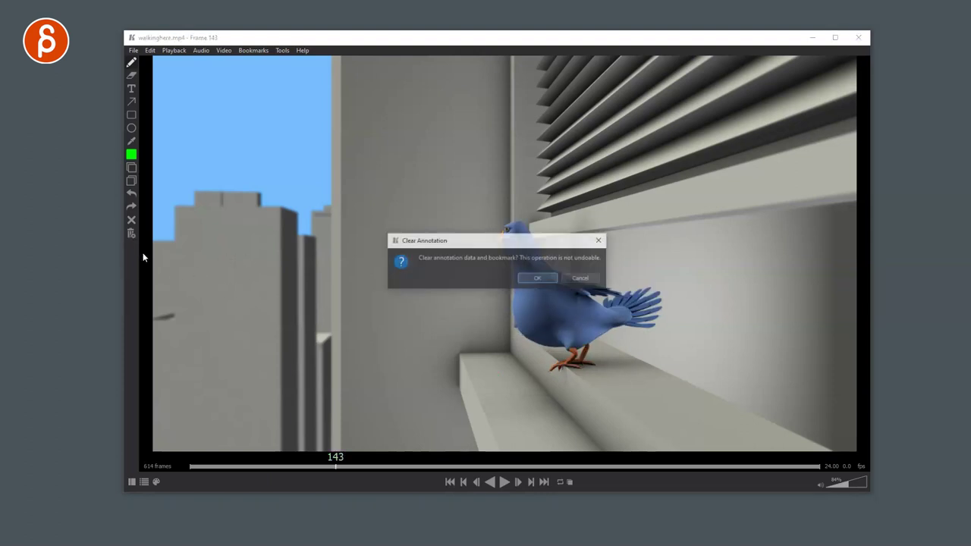
# Confirm the clear, draw a green sky squiggle, erase its top, and add text 'lkjhlkjhlkjhkljh' by the head
pyautogui.click(529, 278)
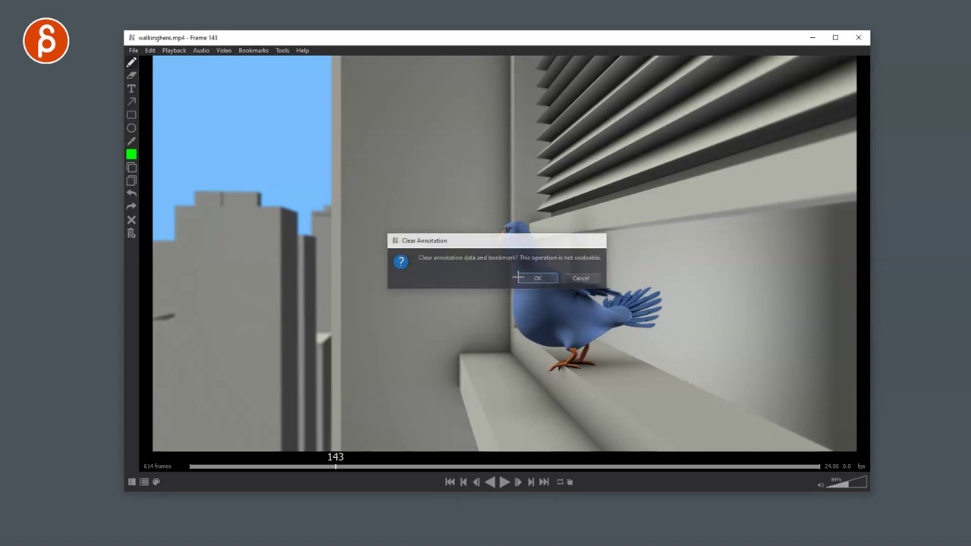
pyautogui.moveTo(282, 72)
pyautogui.mouseDown()
pyautogui.moveTo(233, 134)
pyautogui.moveTo(297, 277)
pyautogui.mouseUp()
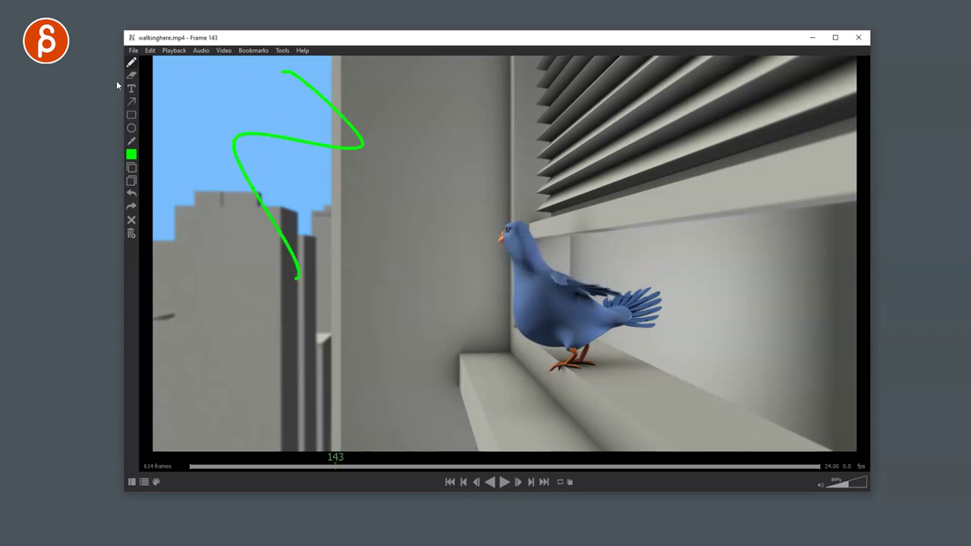
pyautogui.click(132, 75)
pyautogui.moveTo(327, 114); pyautogui.dragTo(353, 129)
pyautogui.click(131, 88)
pyautogui.click(389, 232)
pyautogui.write('lkjhlkjhlkjhkljh')
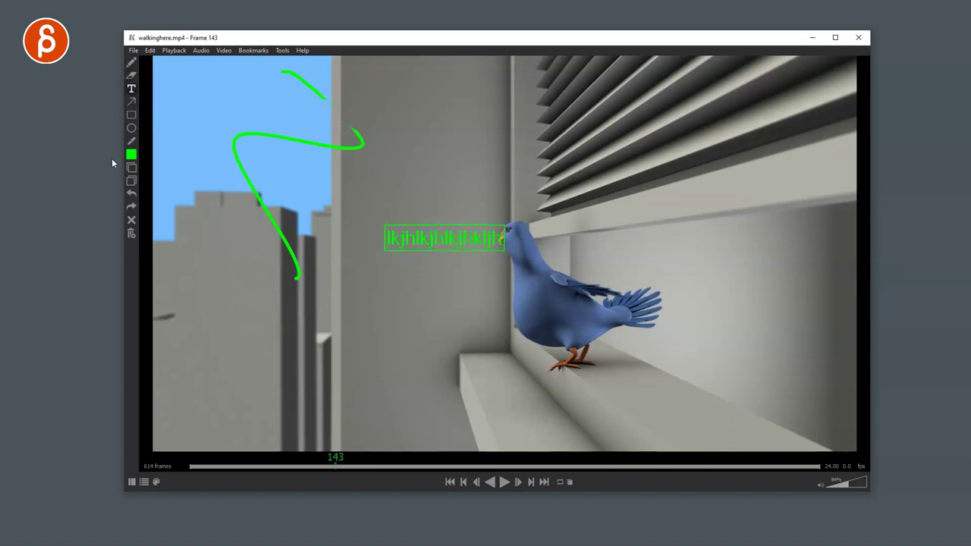
# Draw seven green arrows pointing at the pigeon's head, back, tail, belly, underside and feet
pyautogui.click(131, 101)
pyautogui.moveTo(607, 168); pyautogui.dragTo(396, 183)
pyautogui.moveTo(397, 349); pyautogui.dragTo(484, 244)
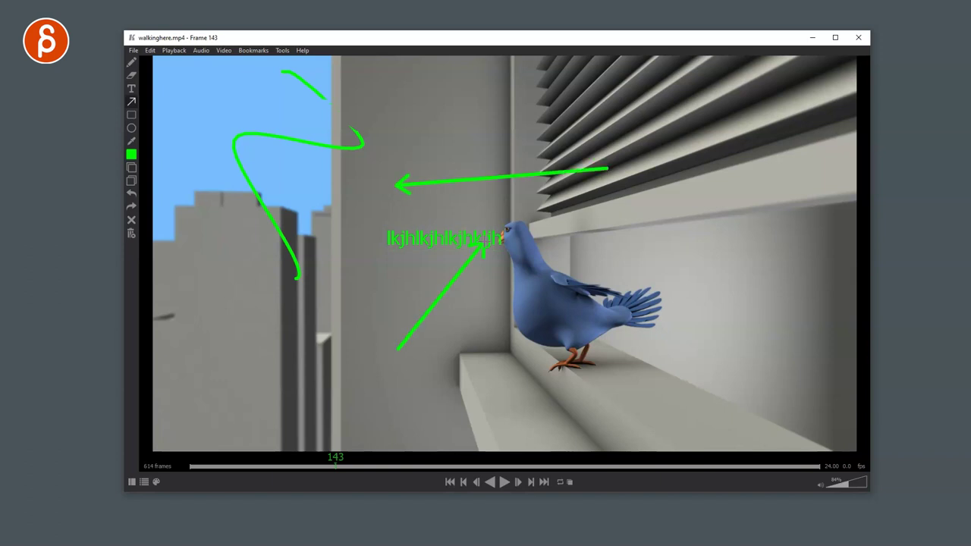
pyautogui.moveTo(498, 399); pyautogui.dragTo(523, 311)
pyautogui.moveTo(723, 229); pyautogui.dragTo(637, 320)
pyautogui.moveTo(645, 155); pyautogui.dragTo(563, 252)
pyautogui.moveTo(641, 407); pyautogui.dragTo(598, 333)
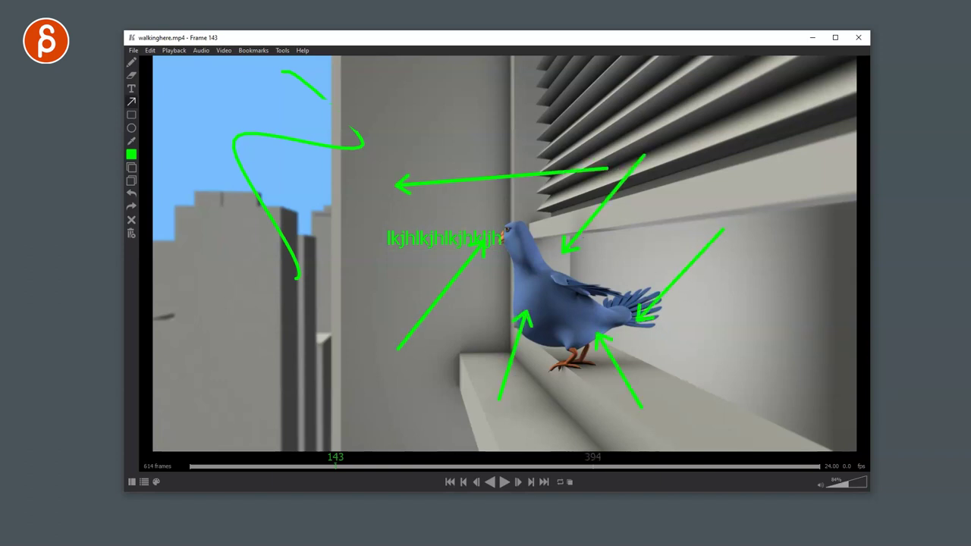
pyautogui.moveTo(583, 443); pyautogui.dragTo(563, 350)
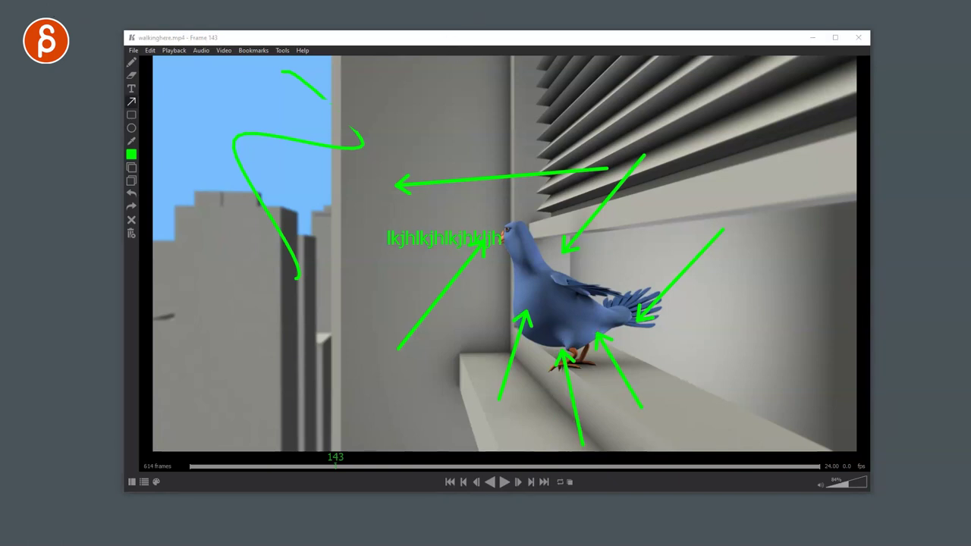
# Add a red zigzag and three red arrows near the blinds and pigeon, then undo them
pyautogui.moveTo(493, 86)
pyautogui.mouseDown()
pyautogui.moveTo(529, 150)
pyautogui.moveTo(428, 298)
pyautogui.mouseUp()
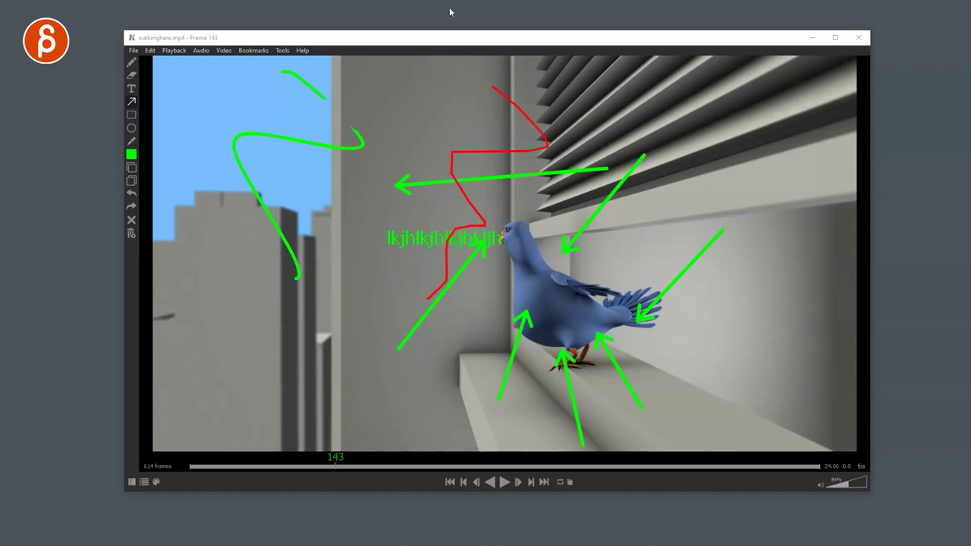
pyautogui.moveTo(739, 387); pyautogui.dragTo(618, 326)
pyautogui.moveTo(737, 196); pyautogui.dragTo(613, 256)
pyautogui.moveTo(664, 192); pyautogui.dragTo(588, 216)
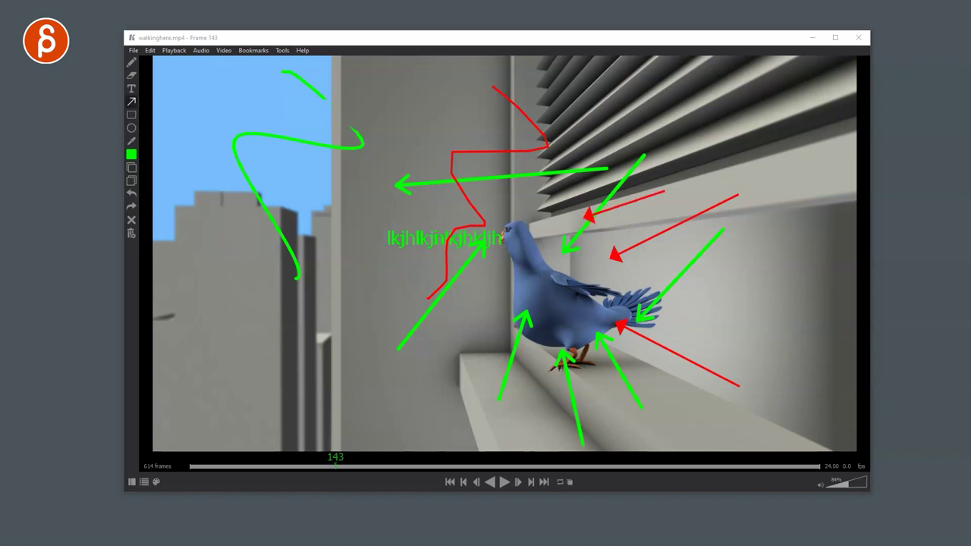
pyautogui.hotkey('ctrl', 'z')
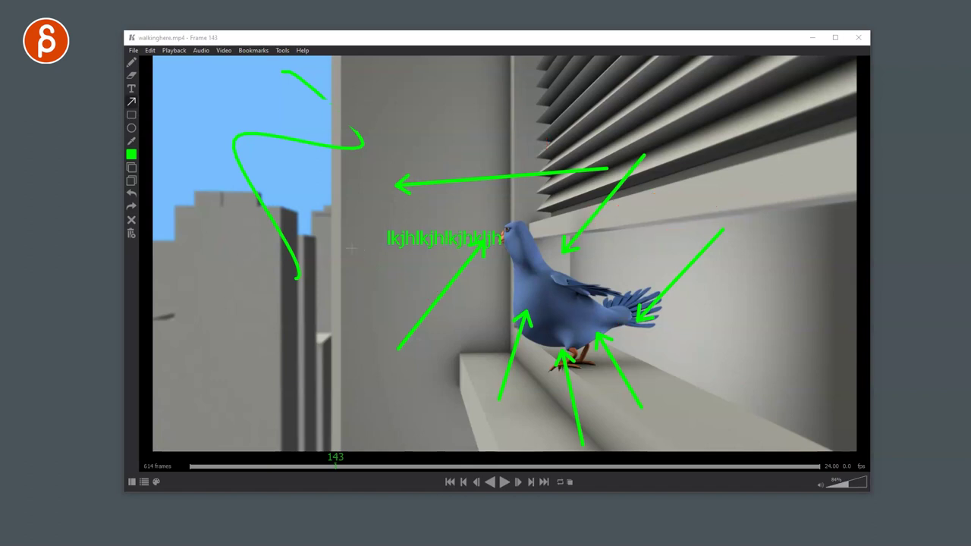
# Clear all annotations from frame 143, show the range timeline, and scrub it to frame 83
pyautogui.click(131, 62)
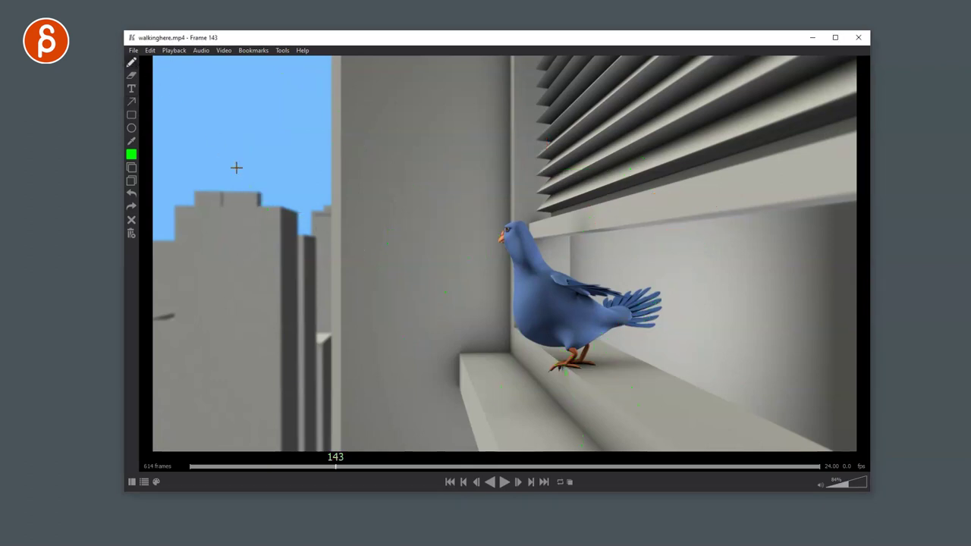
pyautogui.press('Delete')
pyautogui.click(302, 51)
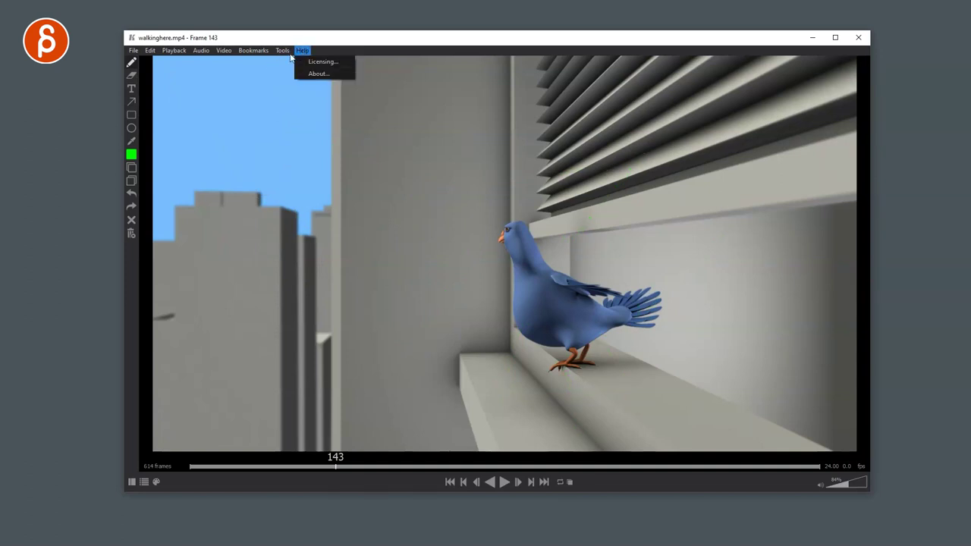
pyautogui.moveTo(287, 52)
pyautogui.click(304, 86)
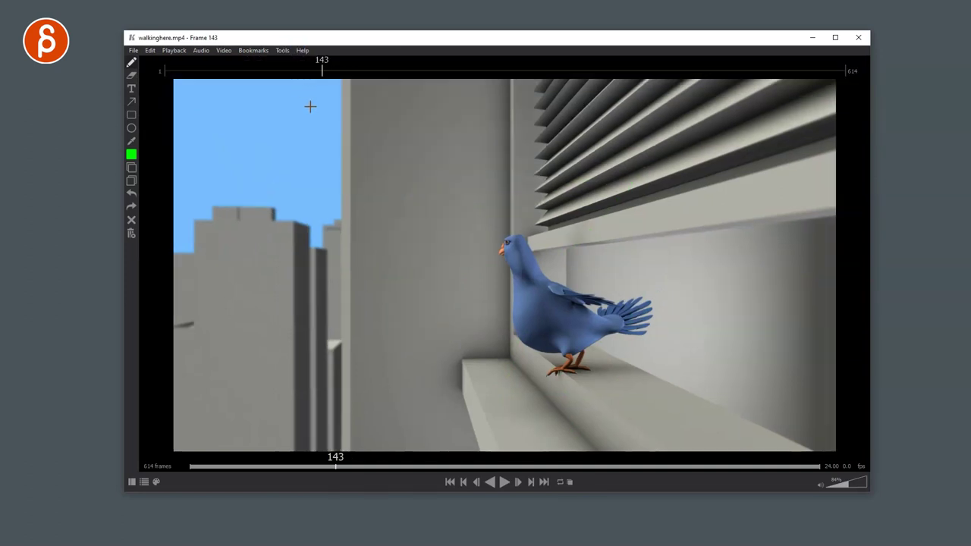
pyautogui.moveTo(322, 69); pyautogui.dragTo(254, 65)
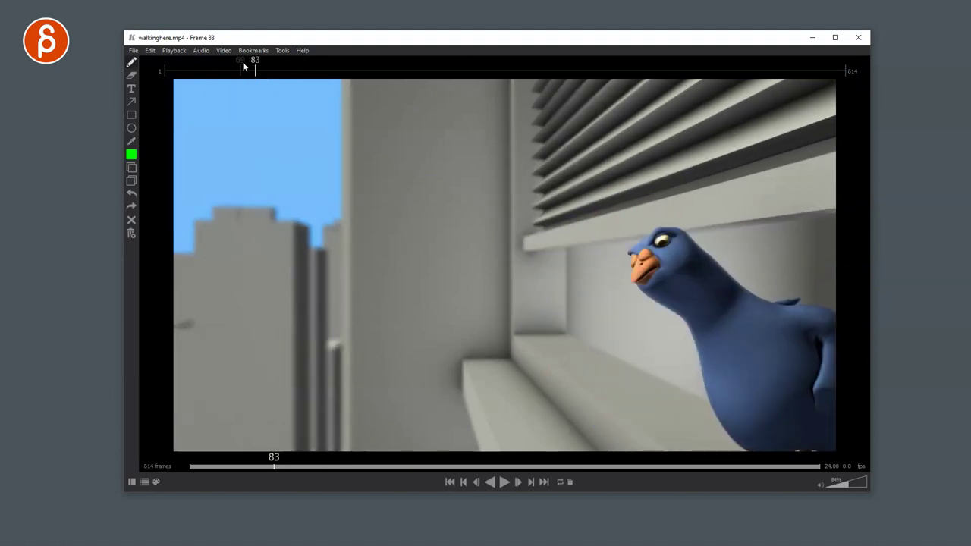
# Hide and restore the playback controls, then show the Project View panel
pyautogui.click(282, 50)
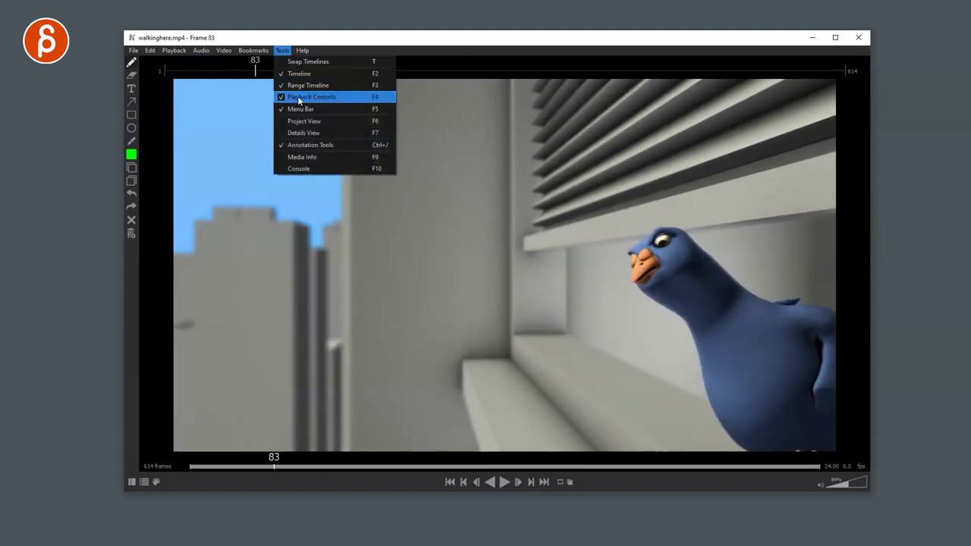
pyautogui.click(297, 97)
pyautogui.click(282, 51)
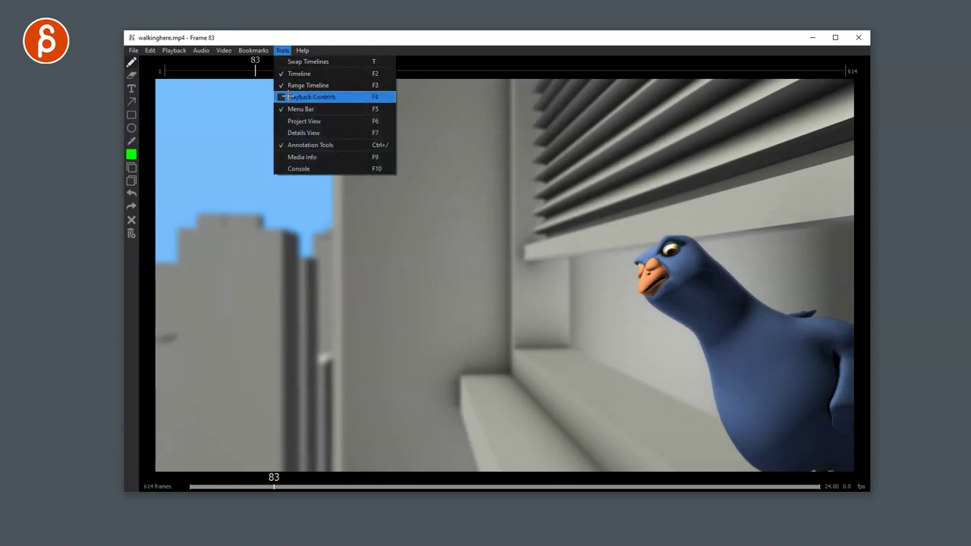
pyautogui.click(297, 96)
pyautogui.click(282, 51)
pyautogui.click(302, 123)
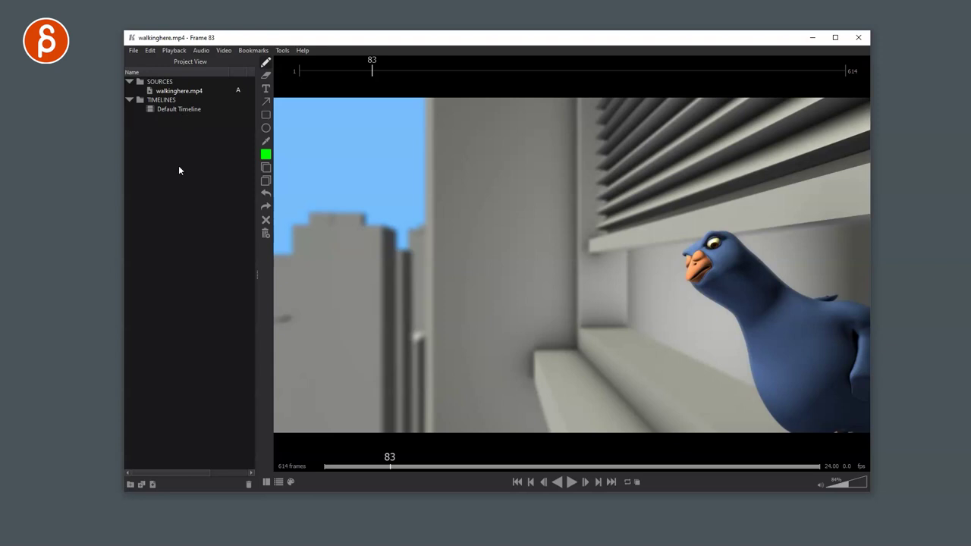
# Open the clip's media information window, move it aside, and close it again
pyautogui.click(282, 51)
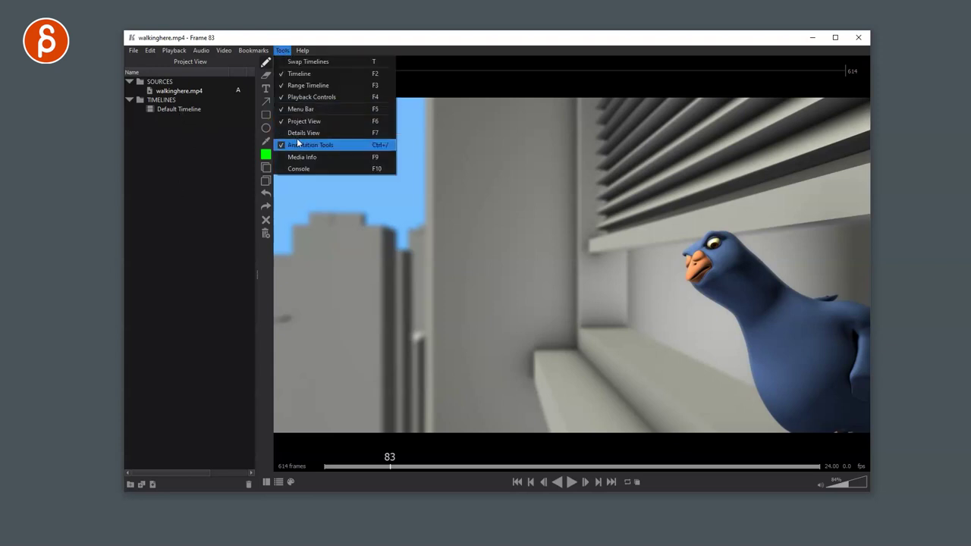
pyautogui.click(302, 157)
pyautogui.moveTo(470, 184); pyautogui.dragTo(426, 193)
pyautogui.click(520, 192)
pyautogui.click(283, 50)
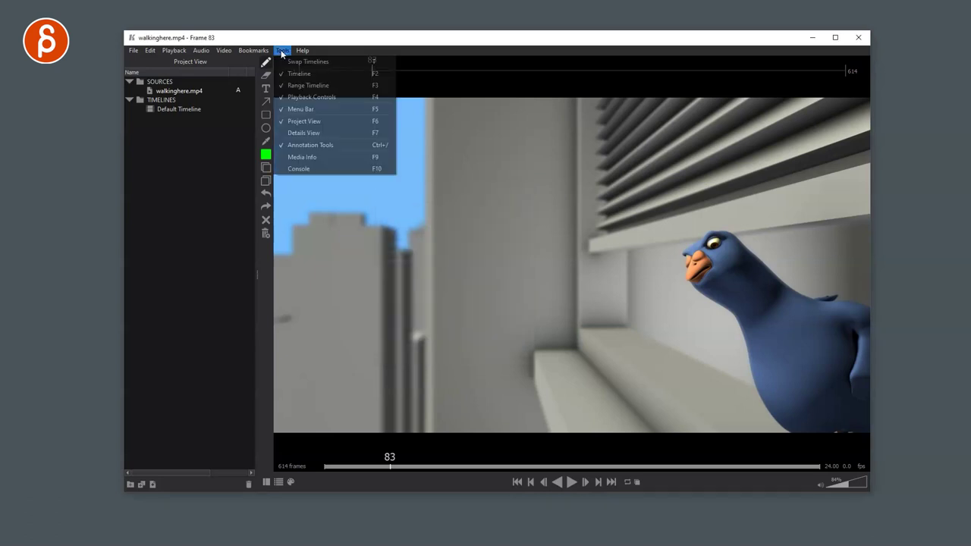
pyautogui.click(296, 173)
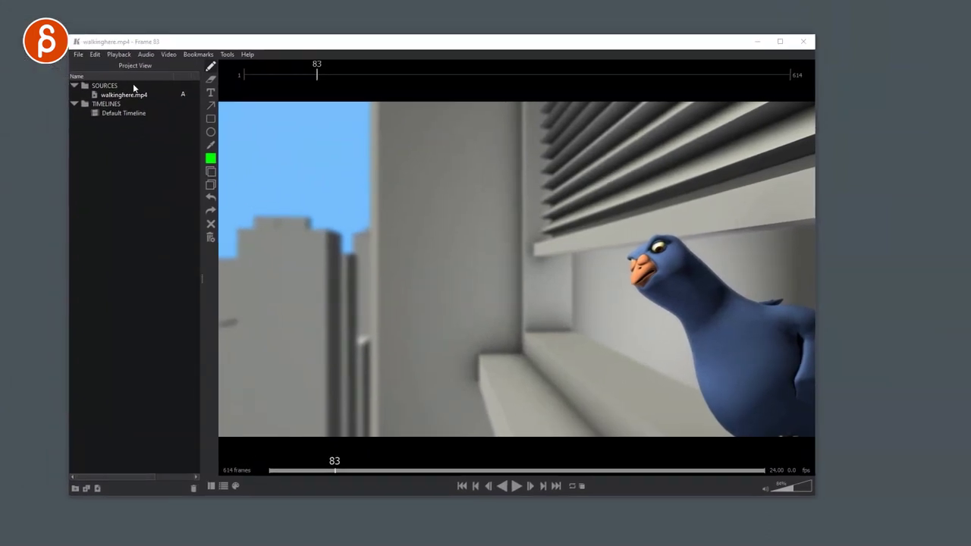
# Jump to frame 43 and set the playback range to frames 212–399
pyautogui.click(198, 54)
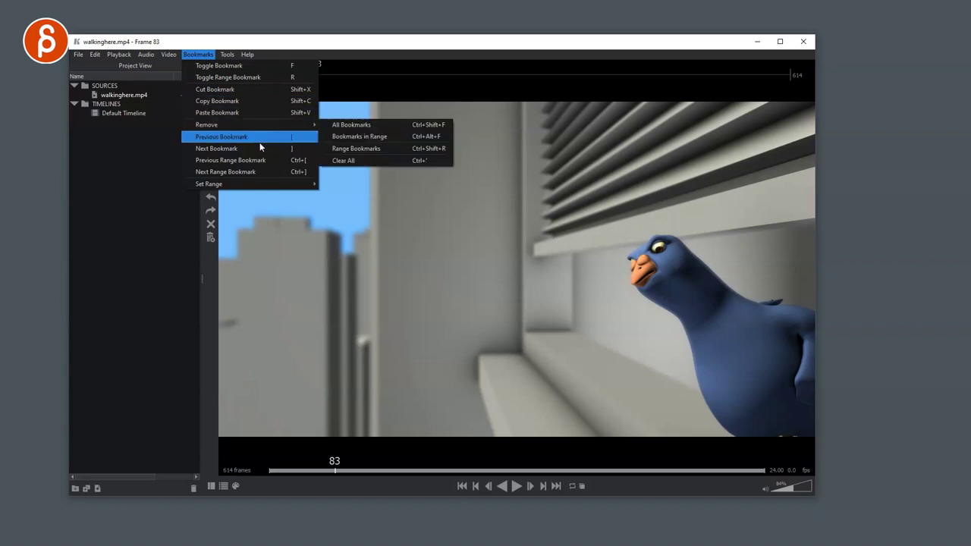
pyautogui.moveTo(261, 183)
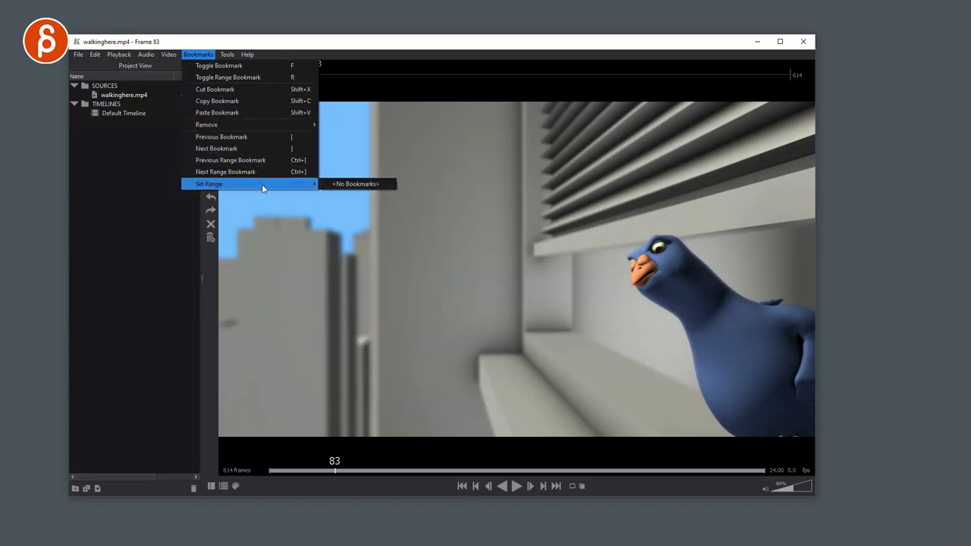
pyautogui.click(303, 470)
pyautogui.moveTo(269, 474); pyautogui.dragTo(439, 474)
pyautogui.moveTo(766, 470); pyautogui.dragTo(590, 496)
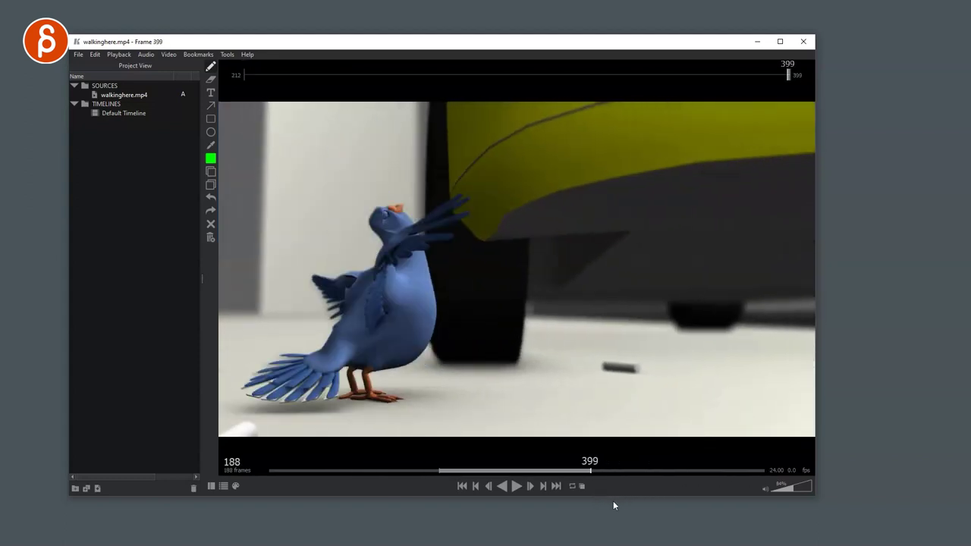
# Restore the full 1–614 frame playback range and nudge the player window up
pyautogui.rightClick(458, 471)
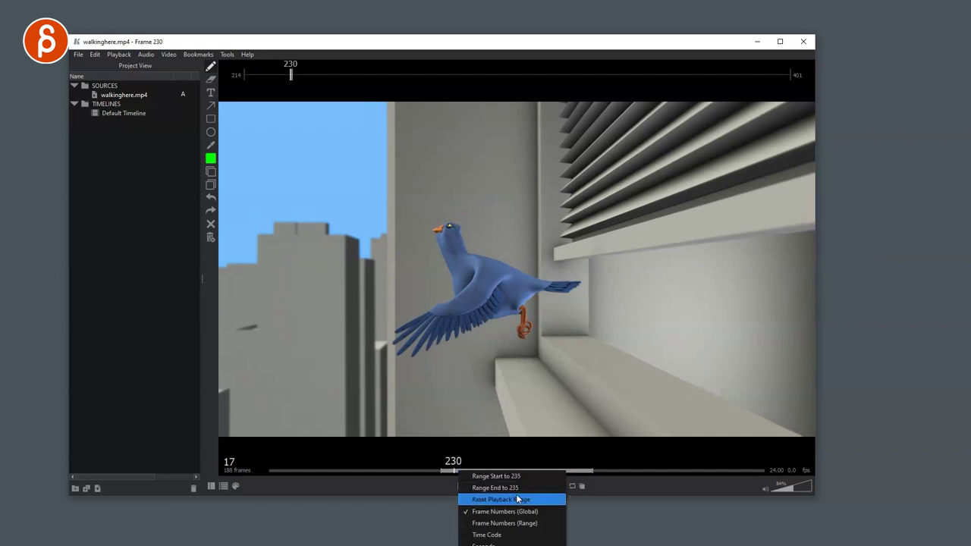
pyautogui.click(518, 499)
pyautogui.rightClick(460, 471)
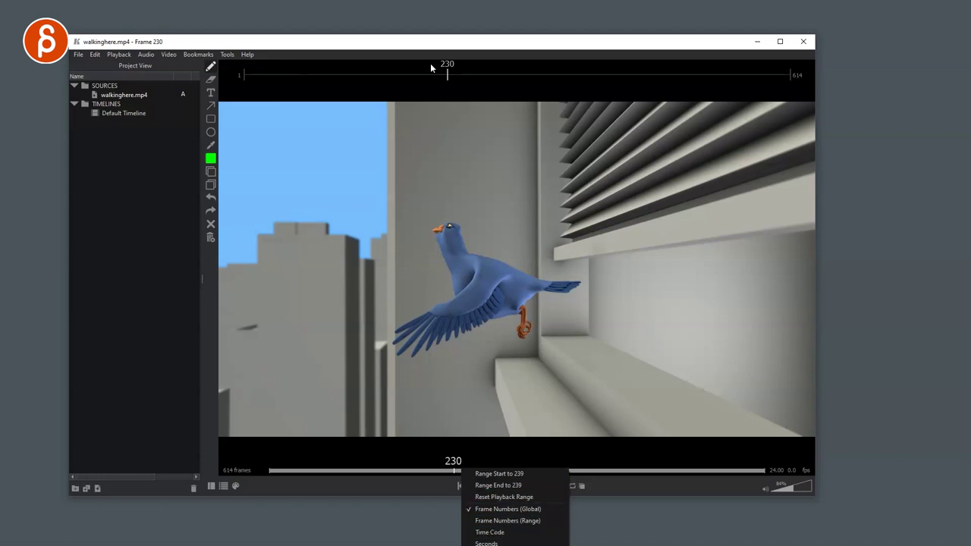
pyautogui.click(408, 38)
pyautogui.moveTo(408, 38); pyautogui.dragTo(407, 12)
# Look through the seek bar's range and display options without changing them
pyautogui.rightClick(422, 445)
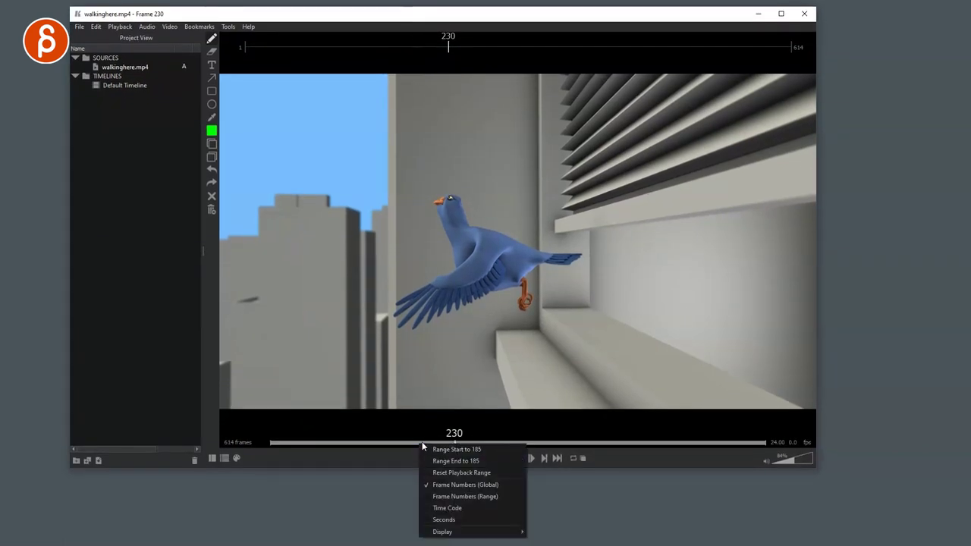
pyautogui.moveTo(440, 533)
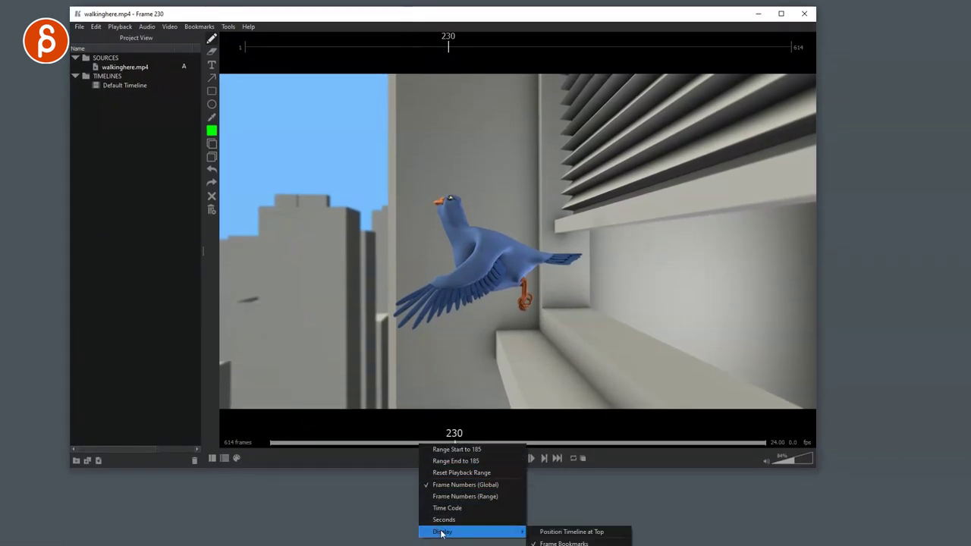
pyautogui.click(281, 462)
# Scrub the clip to frame 196, jump to frame 614, then play from the start
pyautogui.click(422, 443)
pyautogui.click(383, 444)
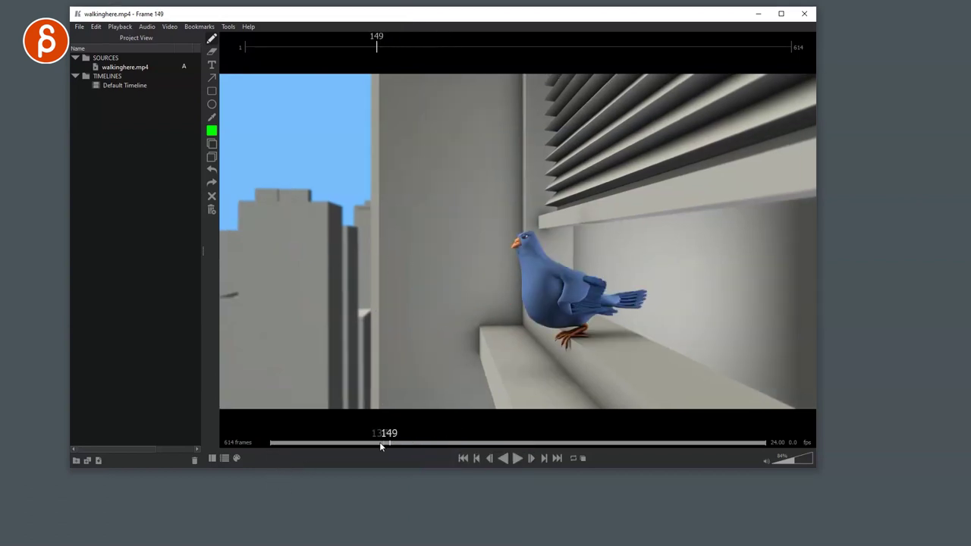
pyautogui.moveTo(381, 446); pyautogui.dragTo(429, 444)
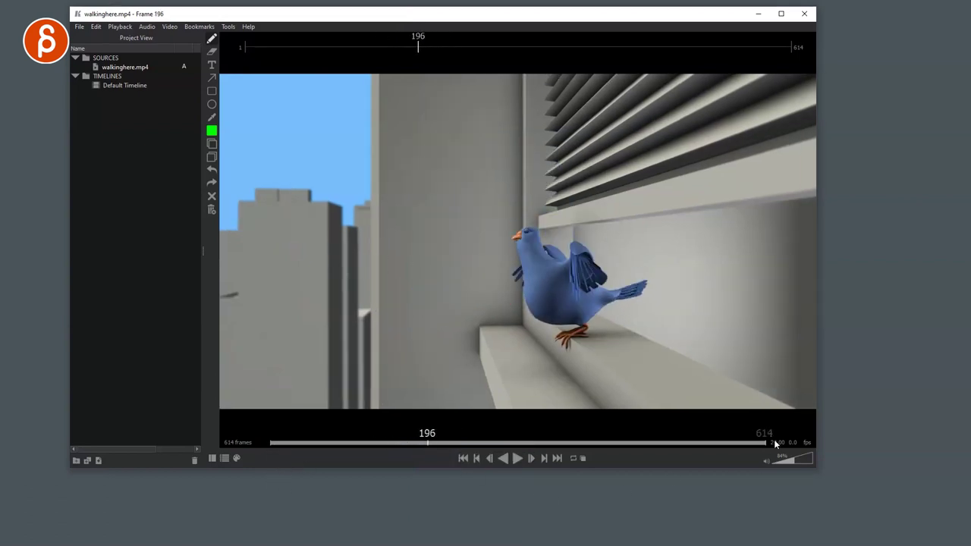
pyautogui.click(777, 443)
pyautogui.press('space')
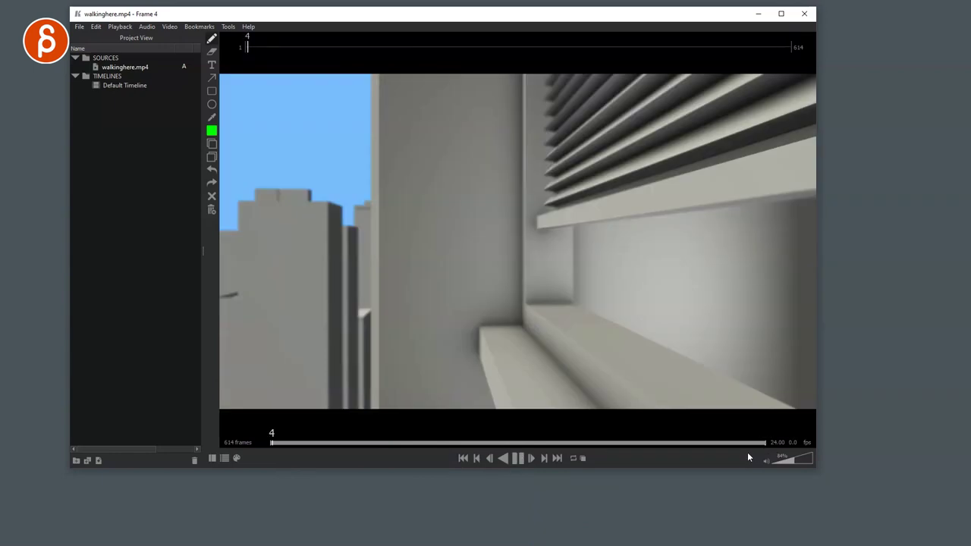
# Pause playback at frame 24 and show the video at Original Size
pyautogui.press('space')
pyautogui.click(168, 27)
pyautogui.moveTo(187, 42)
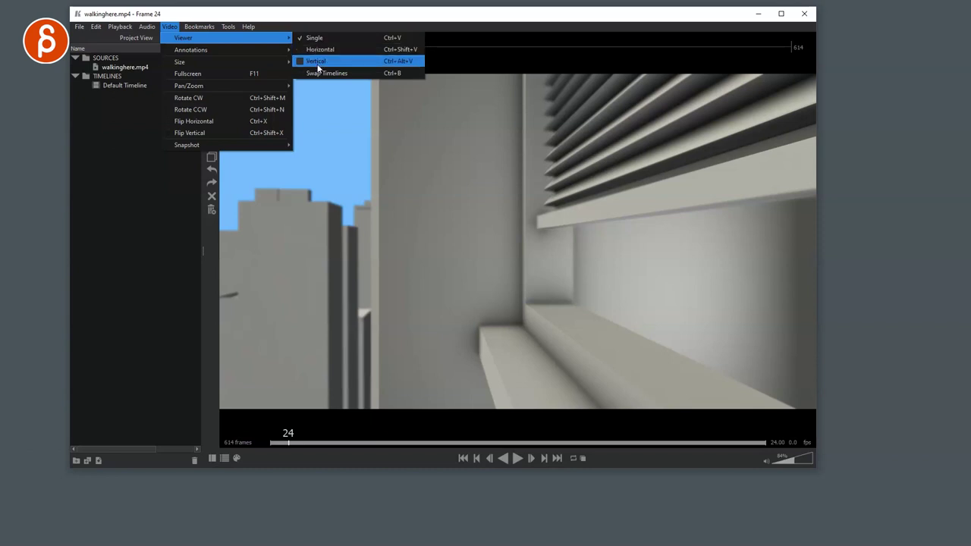
pyautogui.moveTo(221, 50)
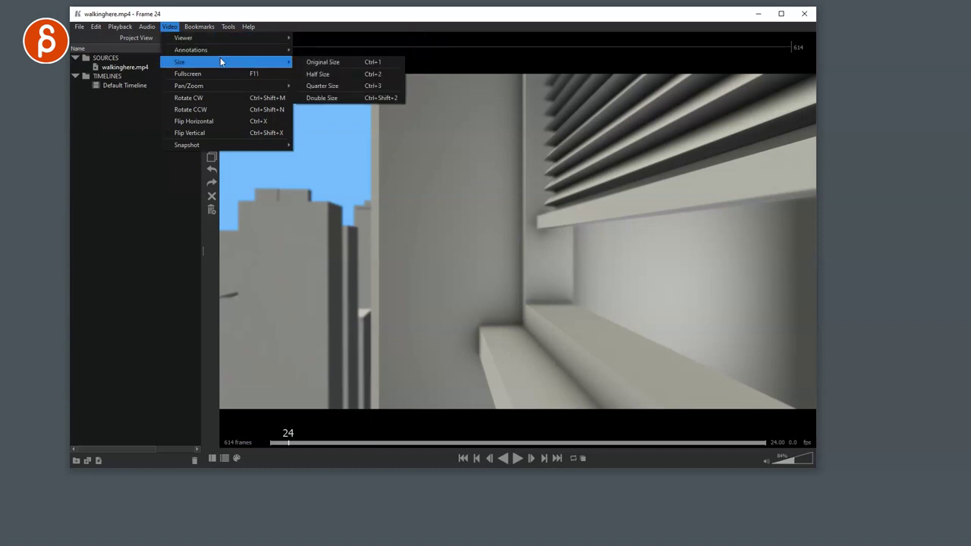
pyautogui.click(297, 63)
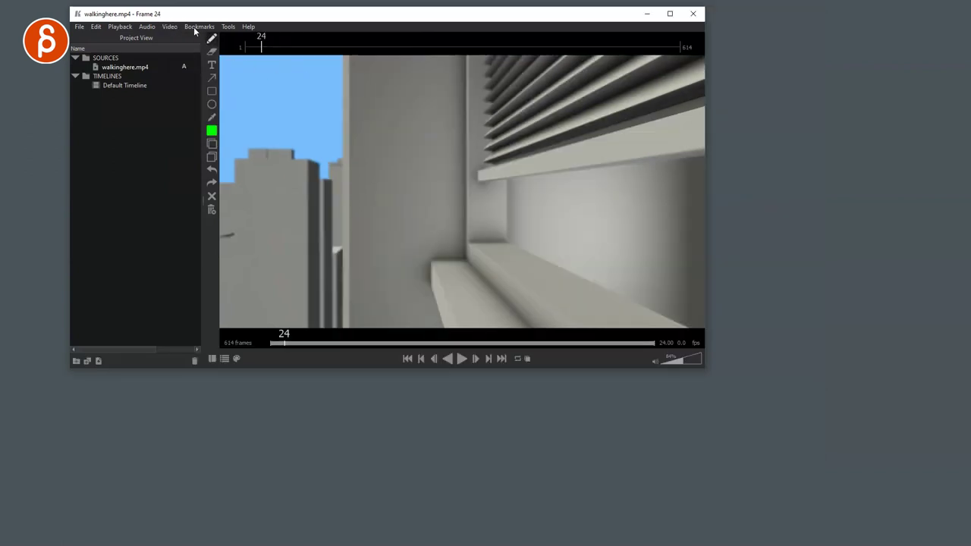
# Hide the Project View panel and fit the window to the video's Original Size
pyautogui.click(169, 26)
pyautogui.click(213, 358)
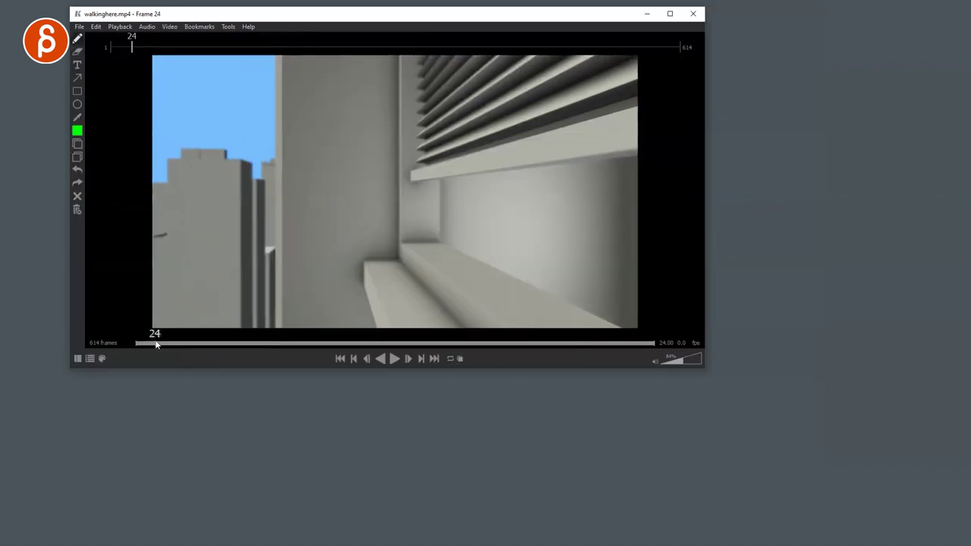
pyautogui.click(169, 26)
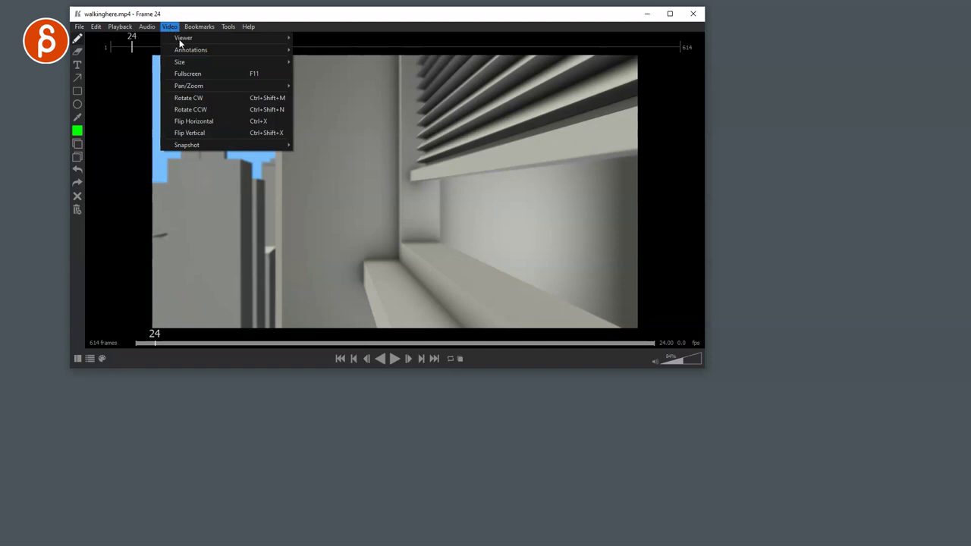
pyautogui.moveTo(228, 60)
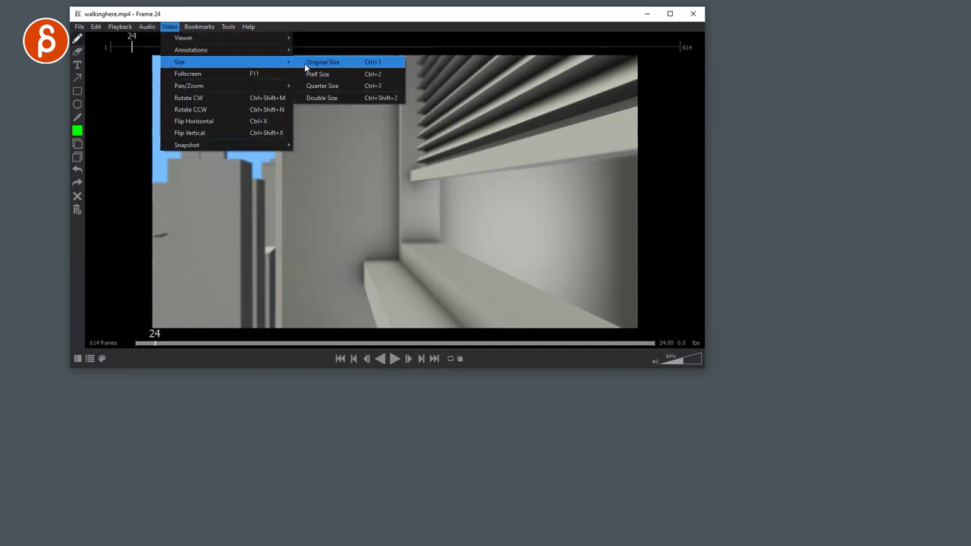
pyautogui.click(311, 61)
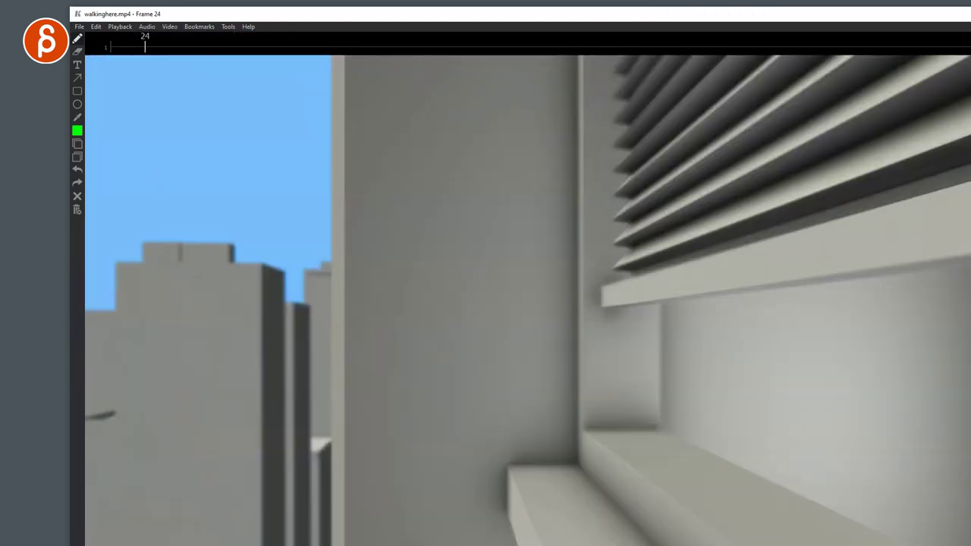
# Resize the player window narrower, then larger, by dragging its edges
pyautogui.moveTo(970, 69); pyautogui.dragTo(566, 89)
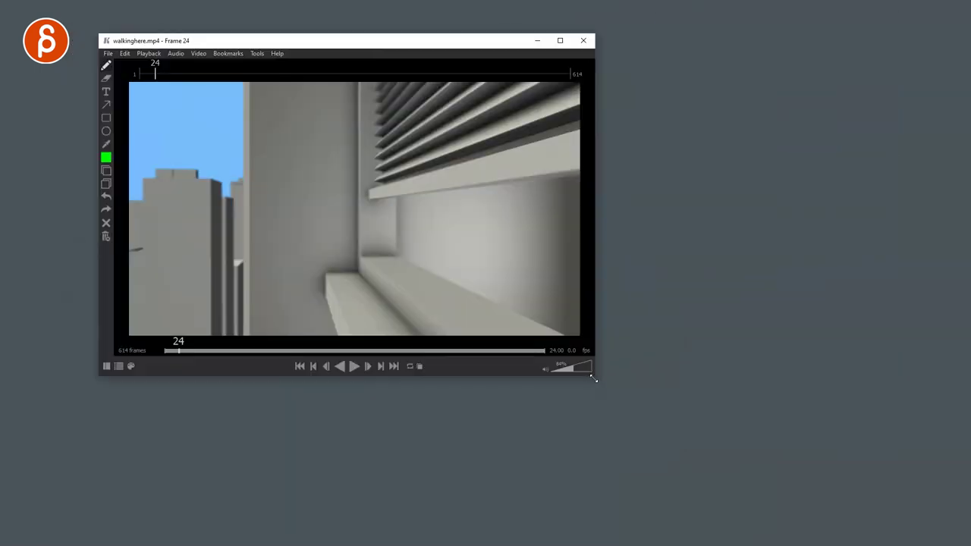
pyautogui.moveTo(593, 378); pyautogui.dragTo(895, 501)
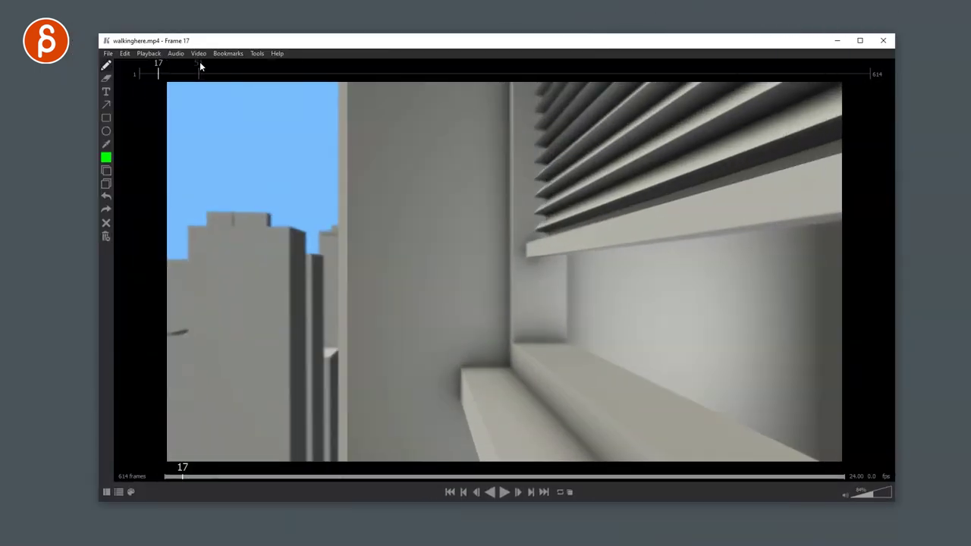
pyautogui.click(198, 53)
# Toggle Pan/Zoom for the viewer and undo the stray green annotation mark
pyautogui.moveTo(302, 118)
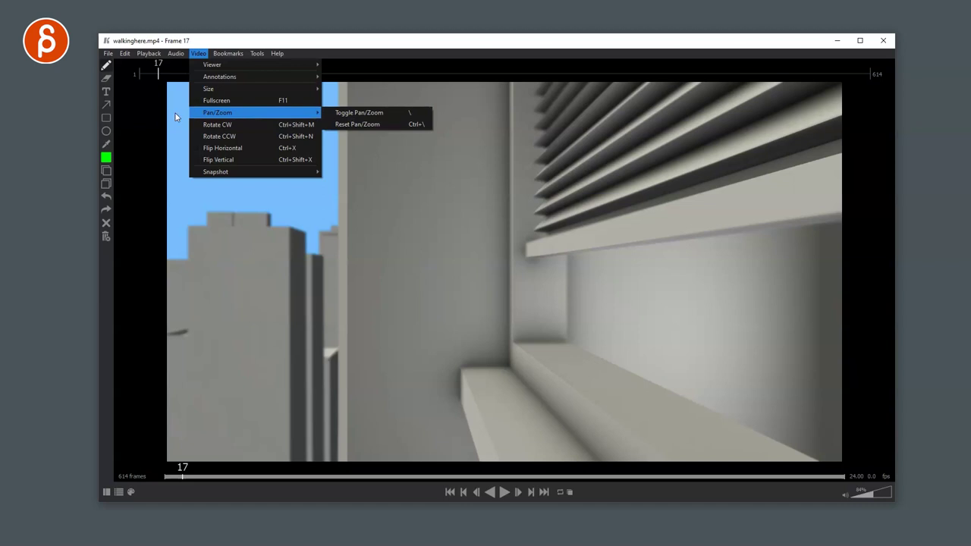
pyautogui.click(319, 263)
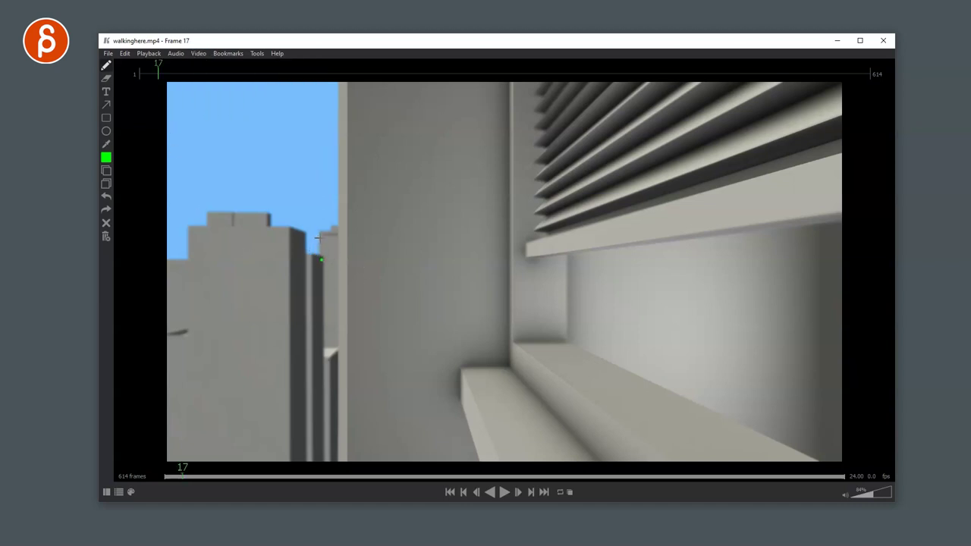
pyautogui.hotkey('ctrl', 'z')
# Rotate the video a quarter turn clockwise, then flip it vertically and horizontally
pyautogui.click(196, 54)
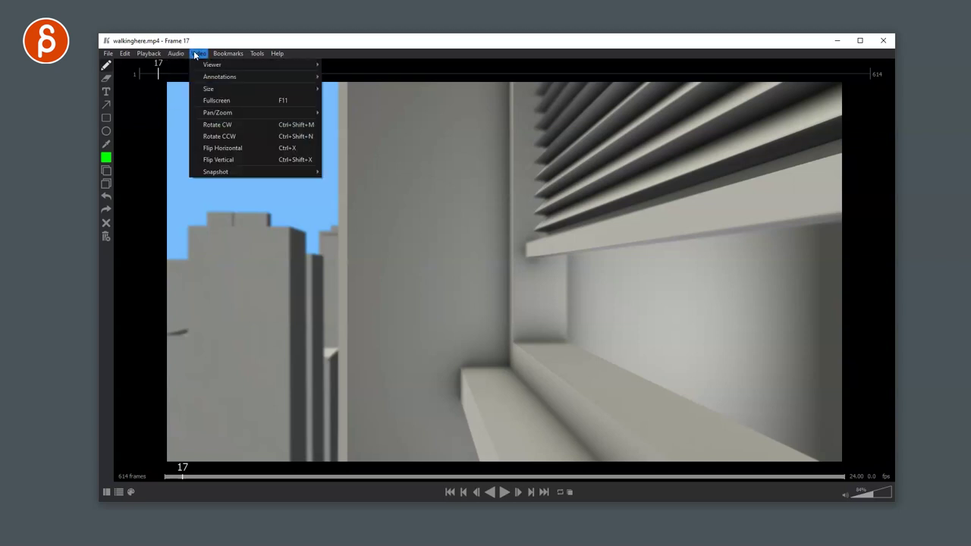
pyautogui.click(218, 123)
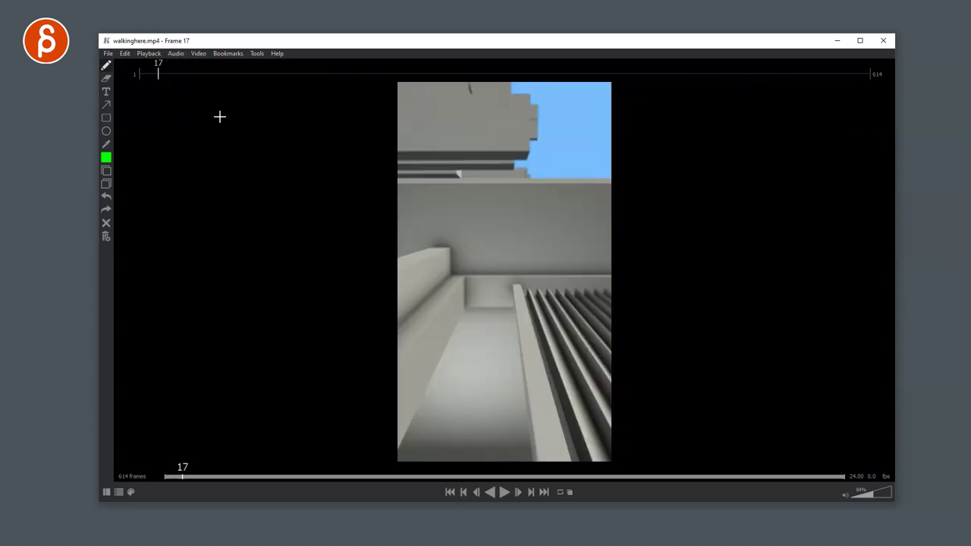
pyautogui.click(197, 54)
pyautogui.click(217, 148)
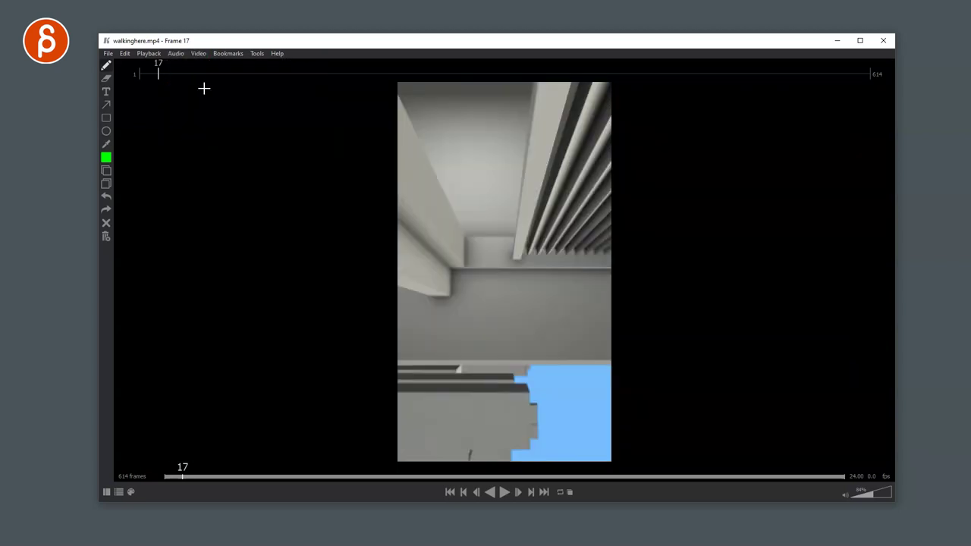
pyautogui.click(200, 56)
pyautogui.click(216, 159)
# Undo both flips and rotate the video back to its normal landscape orientation
pyautogui.click(198, 54)
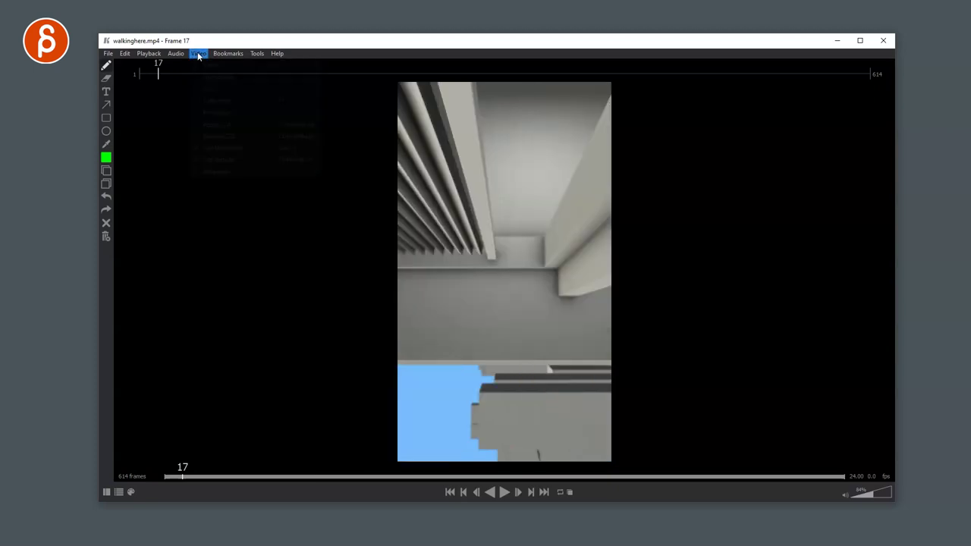
pyautogui.click(207, 149)
pyautogui.click(198, 54)
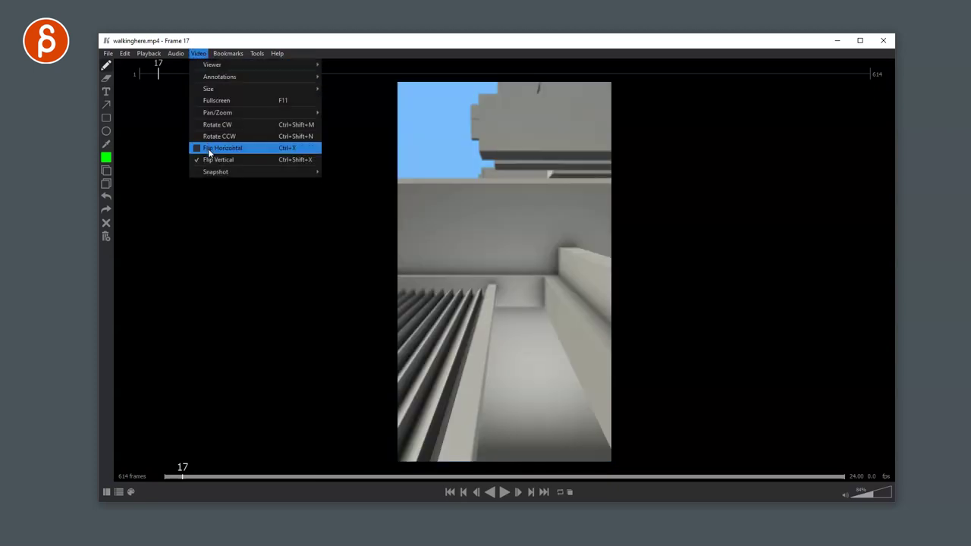
pyautogui.click(209, 158)
pyautogui.click(198, 56)
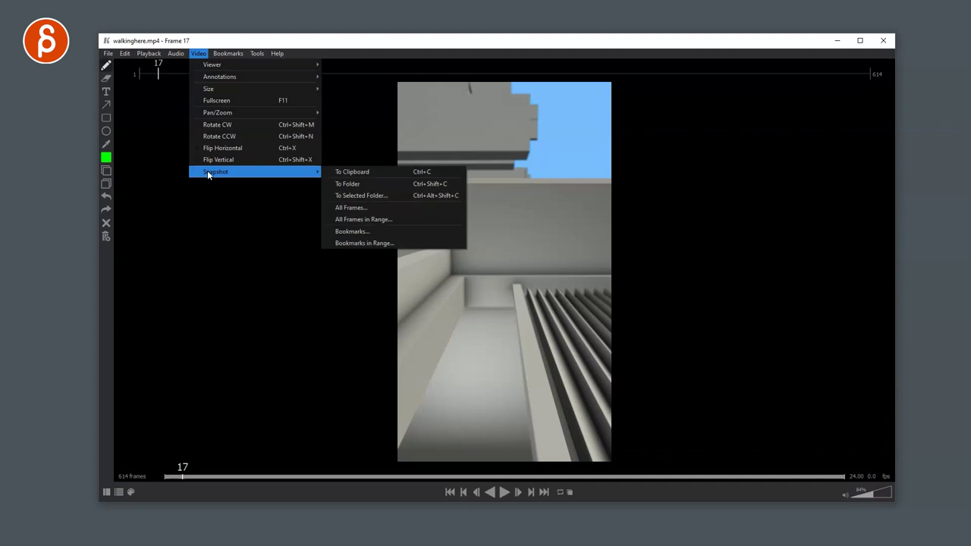
pyautogui.click(216, 136)
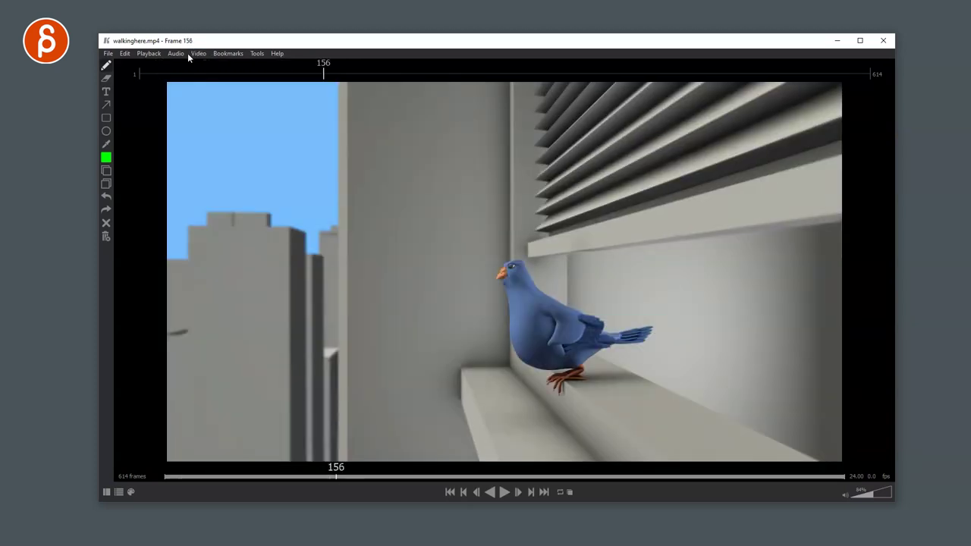
pyautogui.click(176, 53)
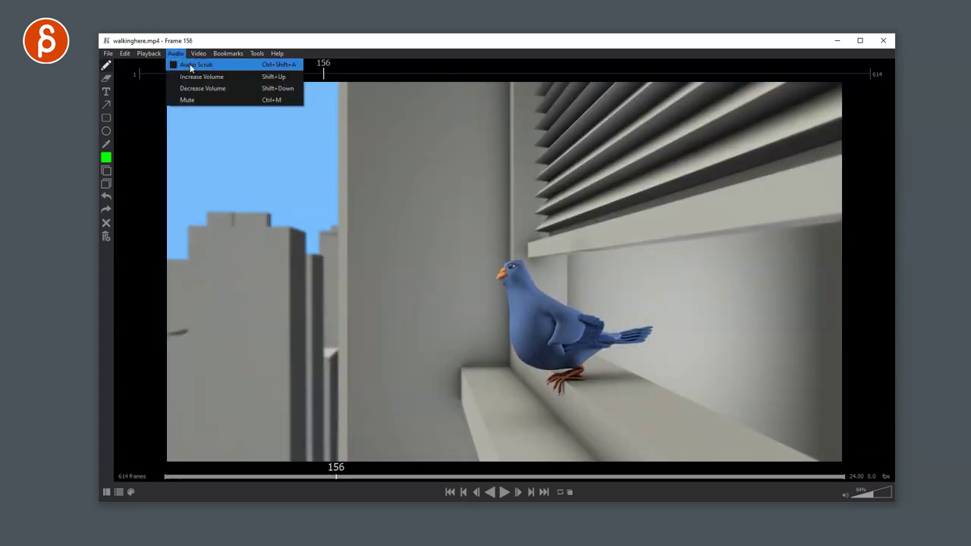
pyautogui.click(172, 68)
pyautogui.moveTo(554, 477)
pyautogui.mouseDown()
pyautogui.moveTo(592, 478)
pyautogui.moveTo(564, 479)
pyautogui.mouseUp()
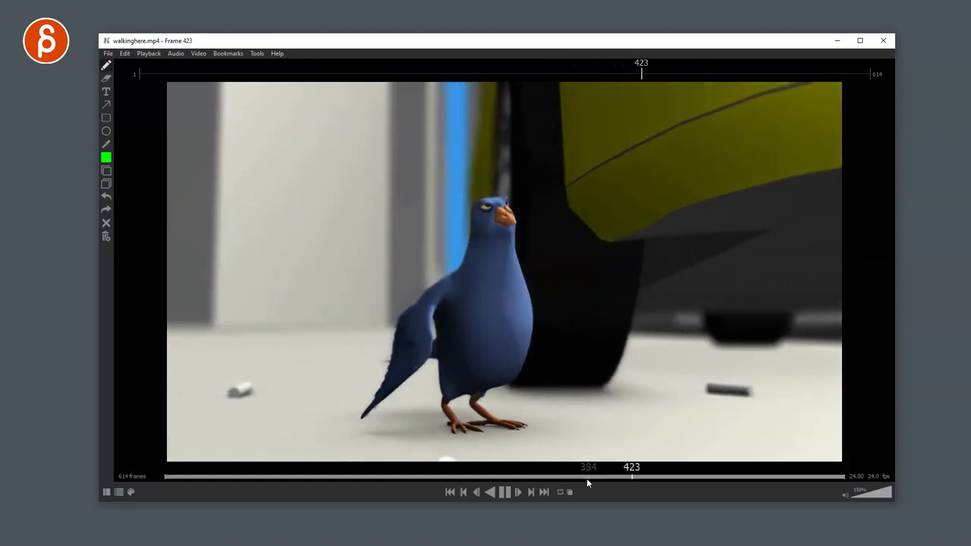
pyautogui.press('space')
pyautogui.click(628, 478)
pyautogui.moveTo(628, 478)
pyautogui.mouseDown()
pyautogui.moveTo(607, 478)
pyautogui.moveTo(619, 478)
pyautogui.mouseUp()
pyautogui.click(175, 53)
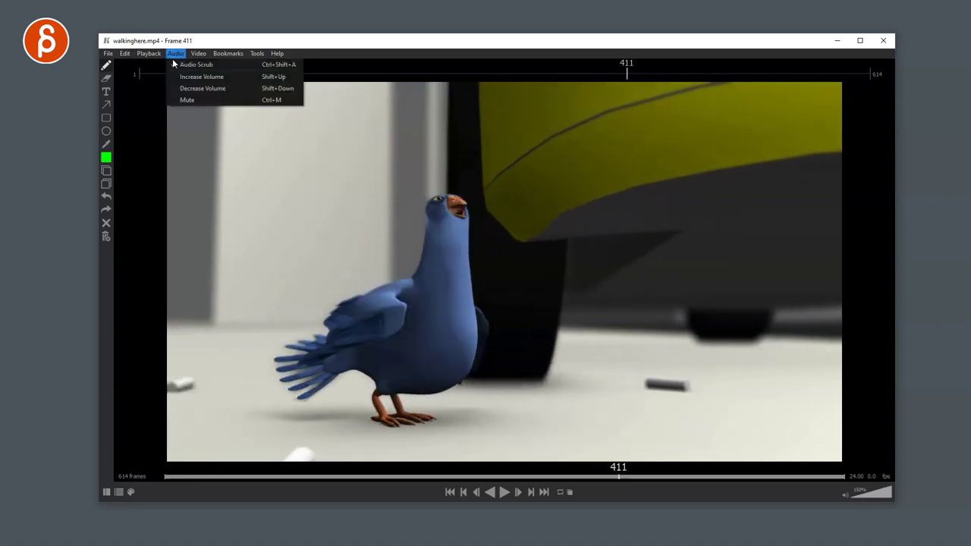
pyautogui.click(190, 73)
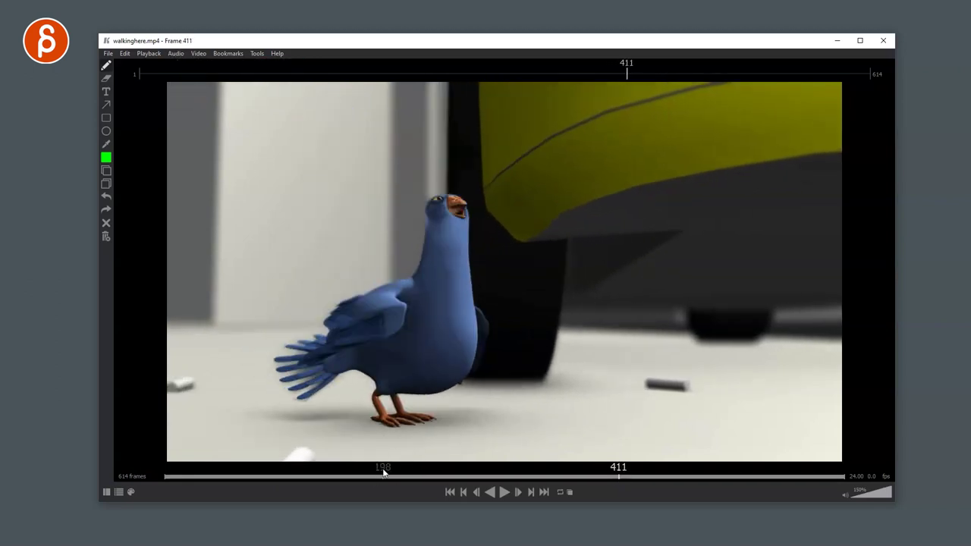
pyautogui.click(433, 476)
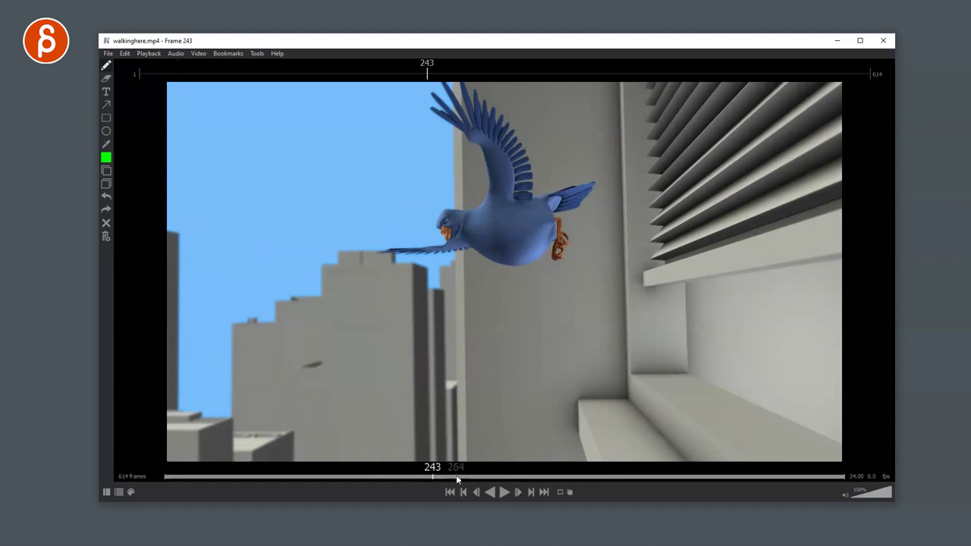
pyautogui.moveTo(457, 480); pyautogui.dragTo(476, 479)
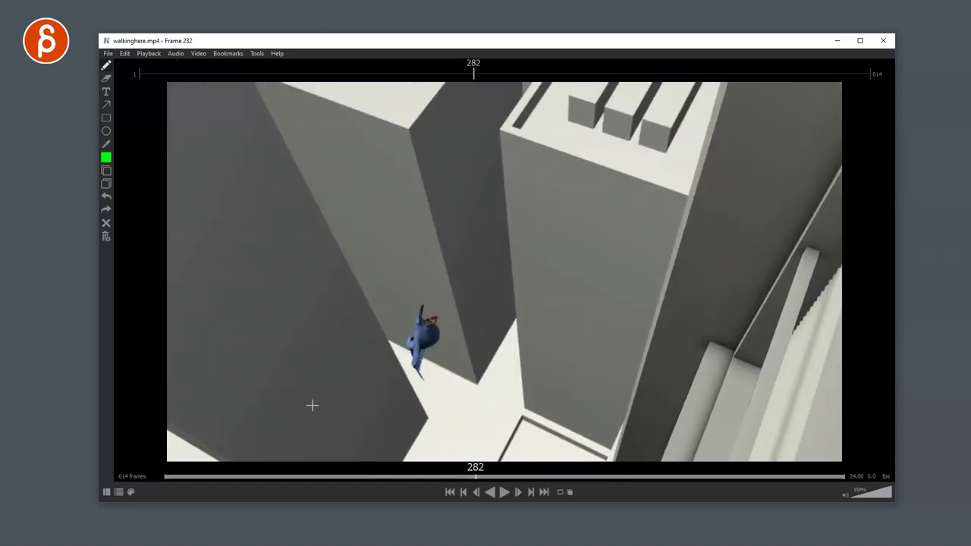
pyautogui.click(174, 54)
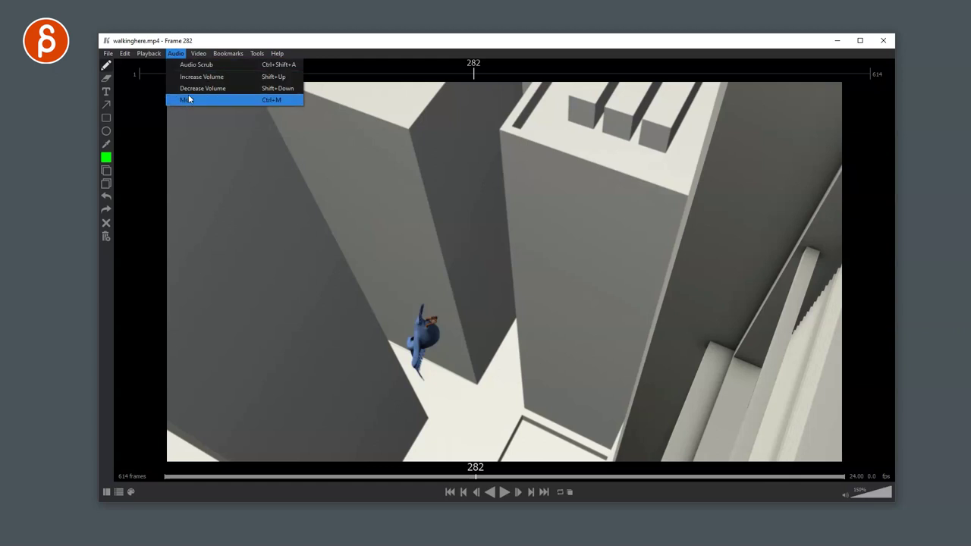
pyautogui.click(201, 153)
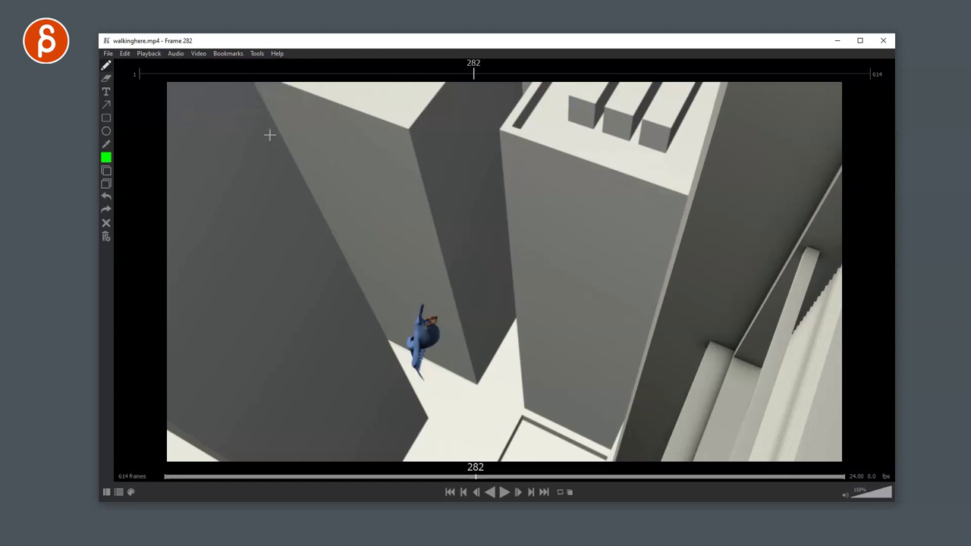
# Set a custom playback speed, keeping the 1.00 multiplier
pyautogui.click(151, 54)
pyautogui.moveTo(243, 65)
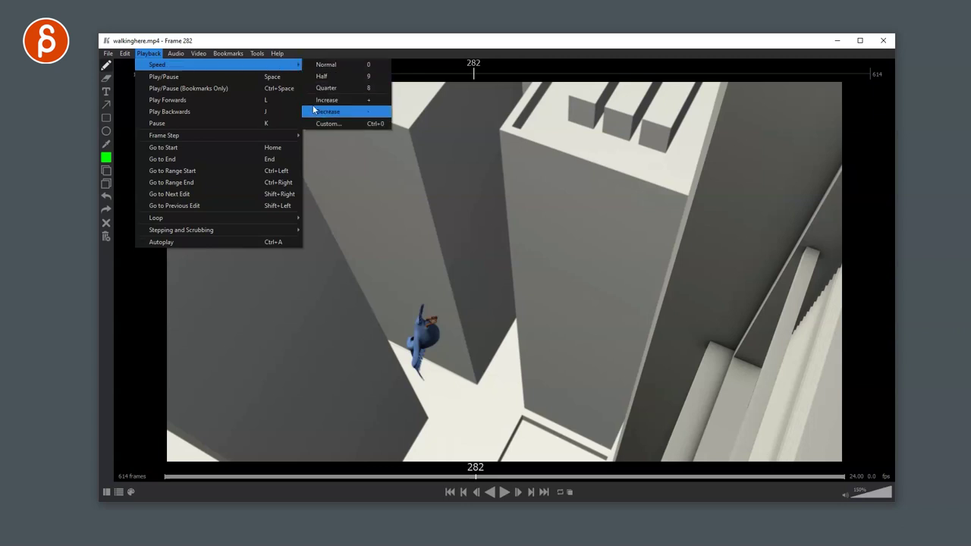
pyautogui.click(328, 123)
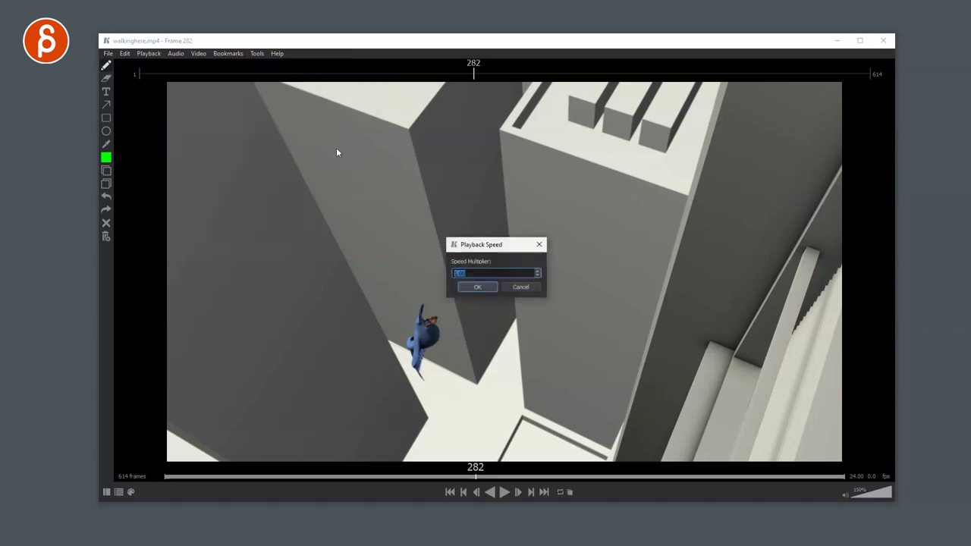
pyautogui.click(480, 291)
# Play the clip while changing speed through 4x, 2x, 1.25x, 1.5x and 0.75x
pyautogui.press('space')
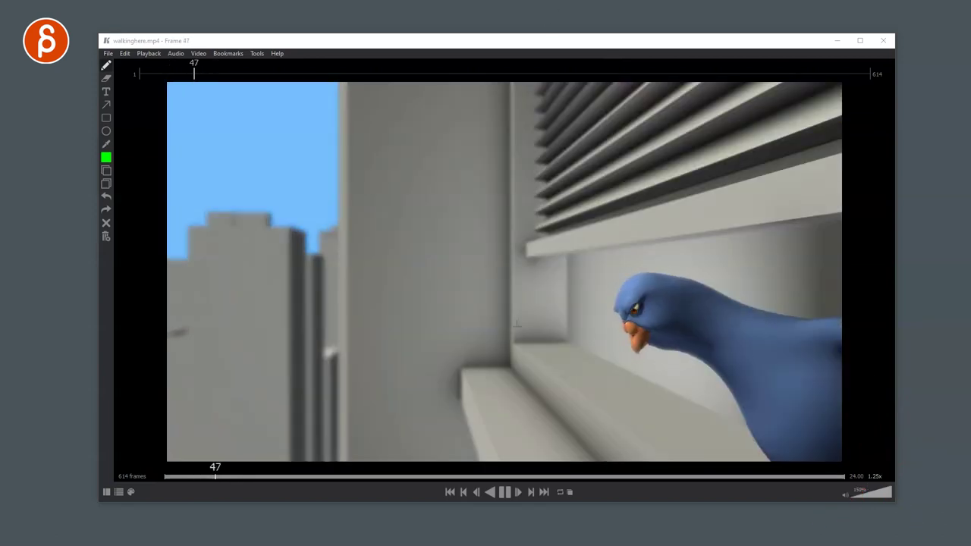
pyautogui.press('Up')
pyautogui.press('Up')
pyautogui.press('Up')
pyautogui.press('Up')
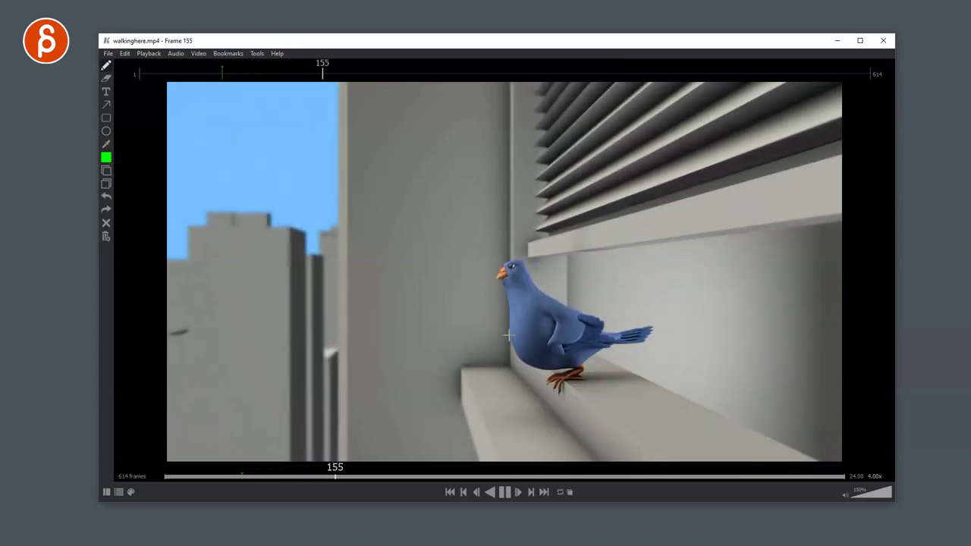
pyautogui.press('Down')
pyautogui.press('Down')
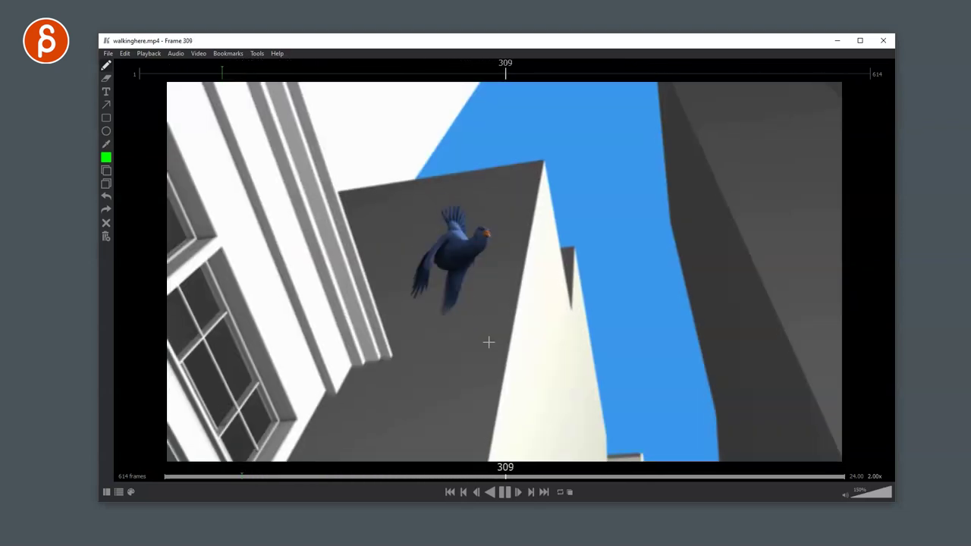
pyautogui.press('Down')
pyautogui.press('Down')
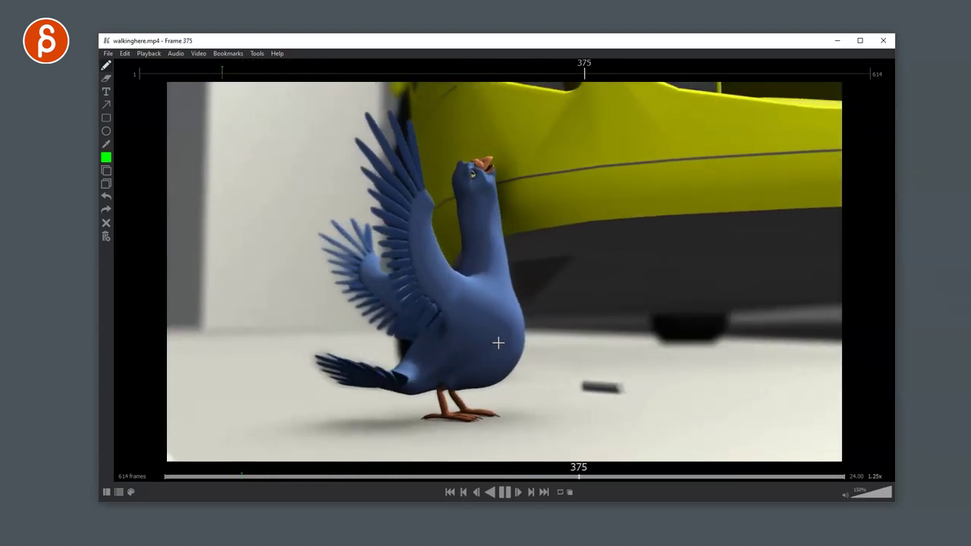
pyautogui.press('Up')
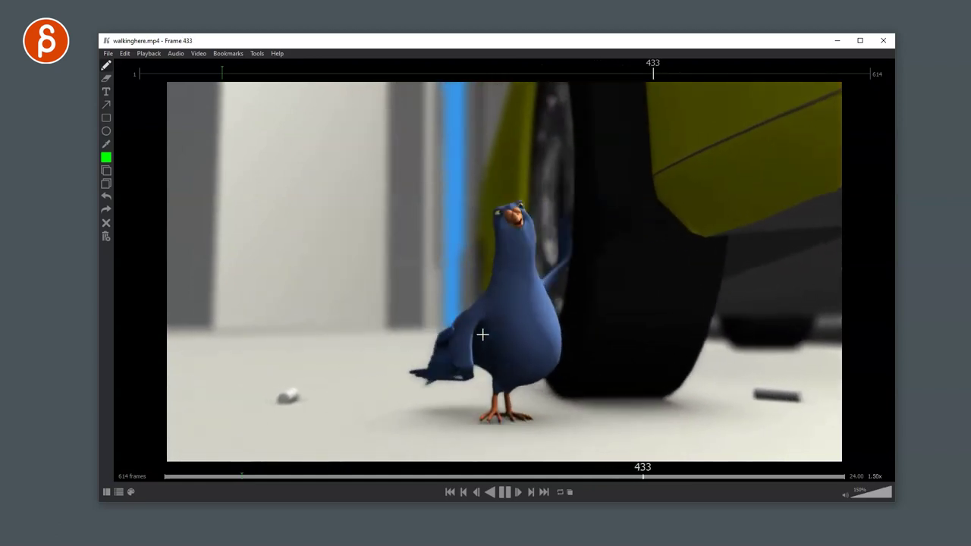
pyautogui.press('Down')
pyautogui.press('Down')
pyautogui.press('Down')
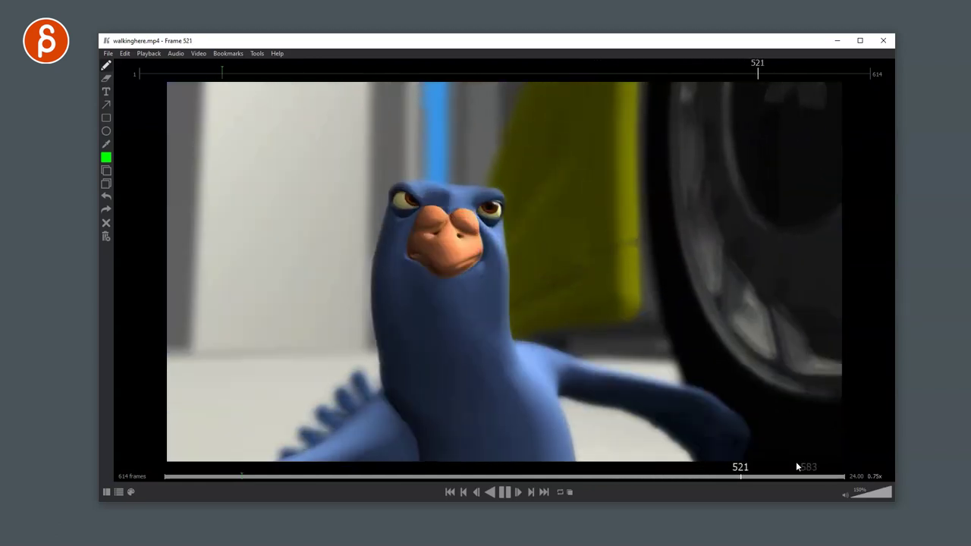
# Jump back to the first frame, resume playing, and reset speed to Normal 24 fps
pyautogui.press('Home')
pyautogui.scroll(3, 874, 477)
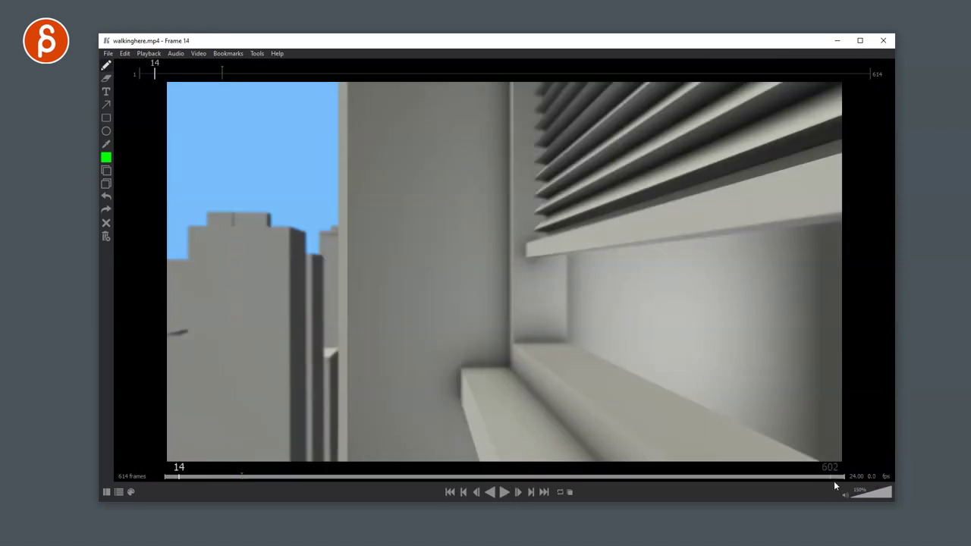
pyautogui.press('space')
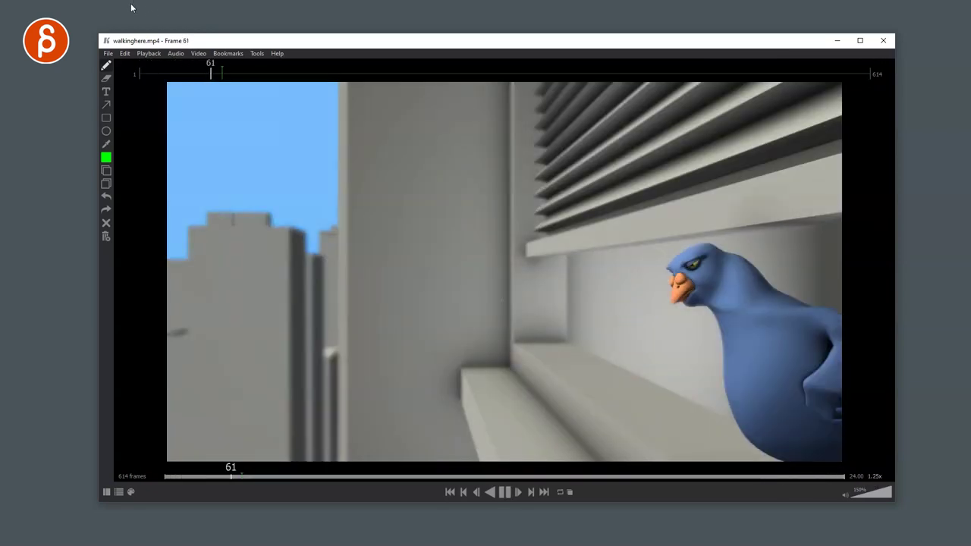
pyautogui.click(148, 53)
pyautogui.moveTo(225, 66)
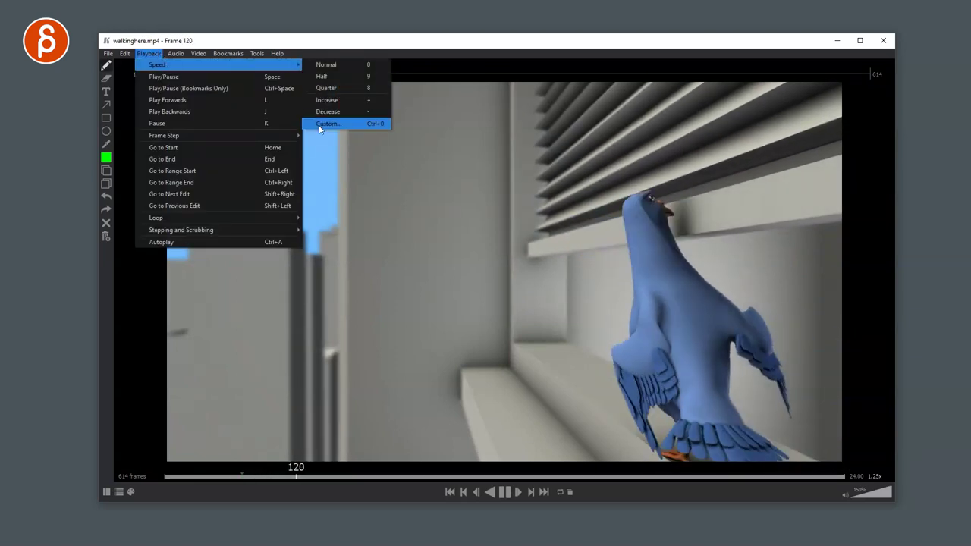
pyautogui.click(317, 67)
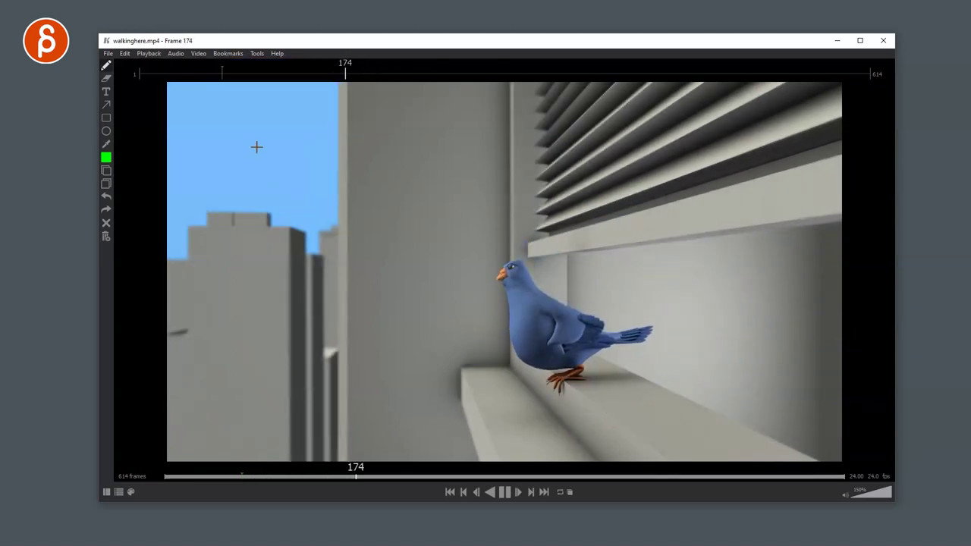
# Toggle Autoplay and view the Project Settings, cancelling without changes
pyautogui.click(150, 54)
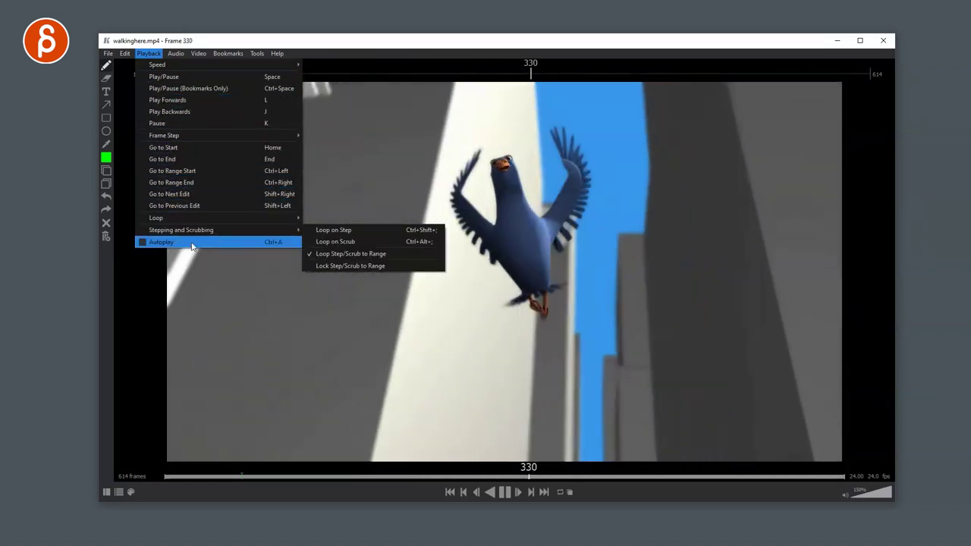
pyautogui.click(192, 242)
pyautogui.click(123, 54)
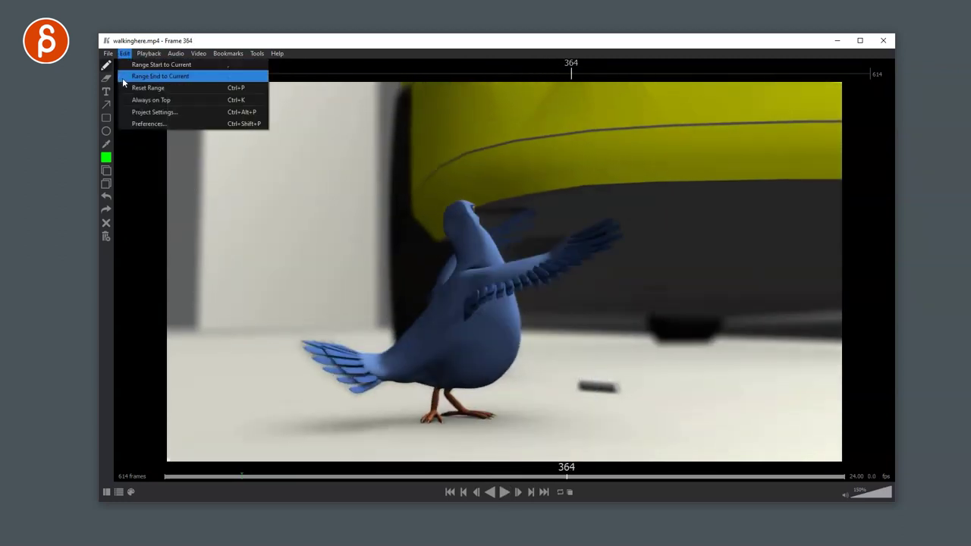
pyautogui.click(123, 114)
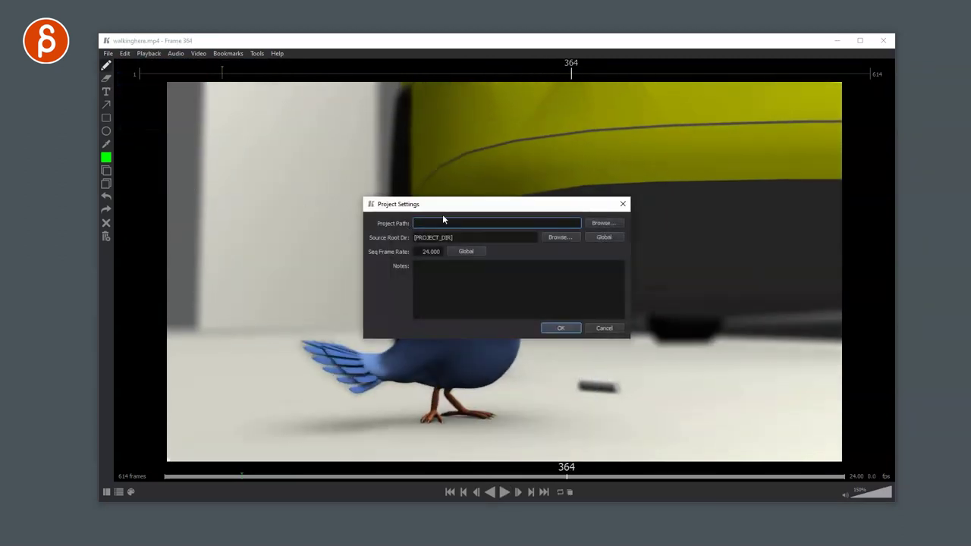
pyautogui.click(603, 327)
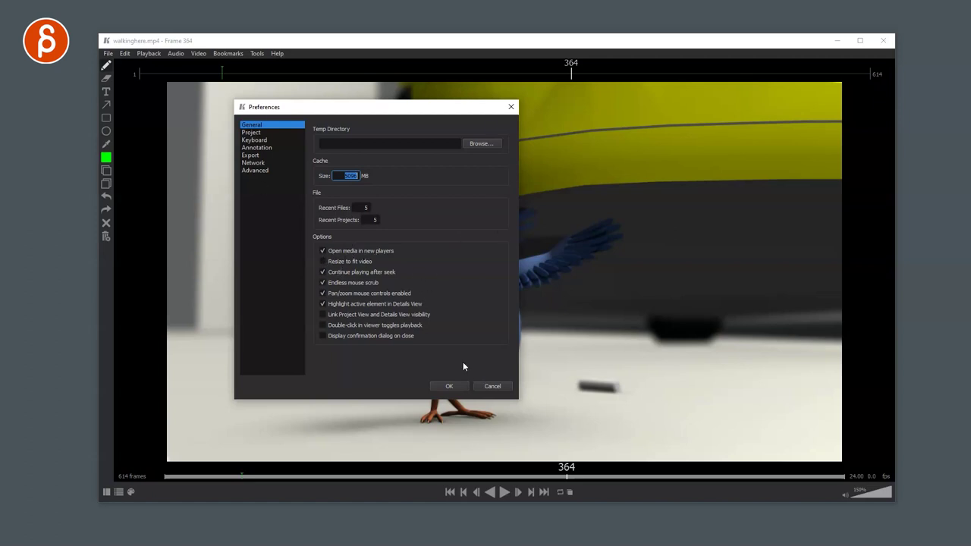
# Browse the Keyboard, Annotation, Export and Advanced preference pages, then close Preferences unchanged
pyautogui.click(254, 141)
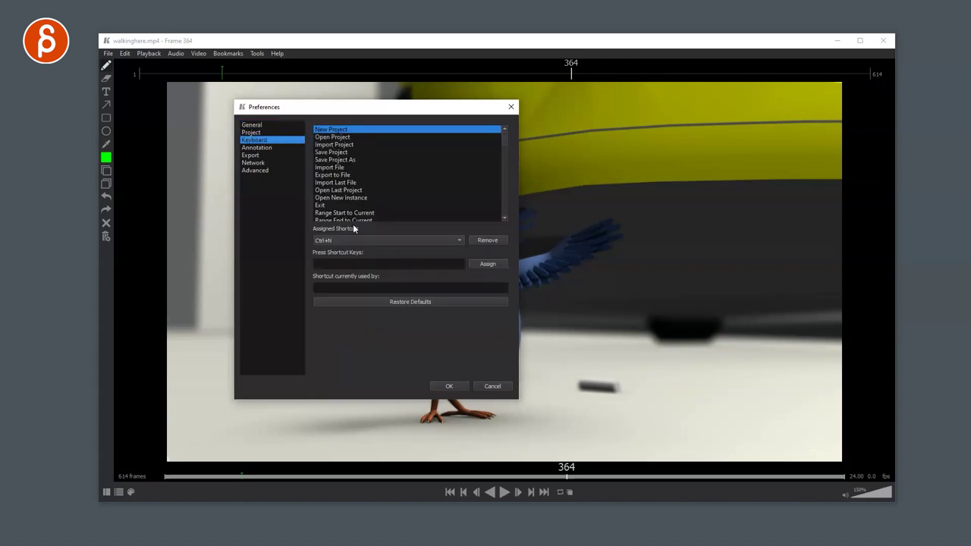
pyautogui.moveTo(504, 141)
pyautogui.mouseDown()
pyautogui.moveTo(490, 206)
pyautogui.moveTo(494, 130)
pyautogui.mouseUp()
pyautogui.click(252, 148)
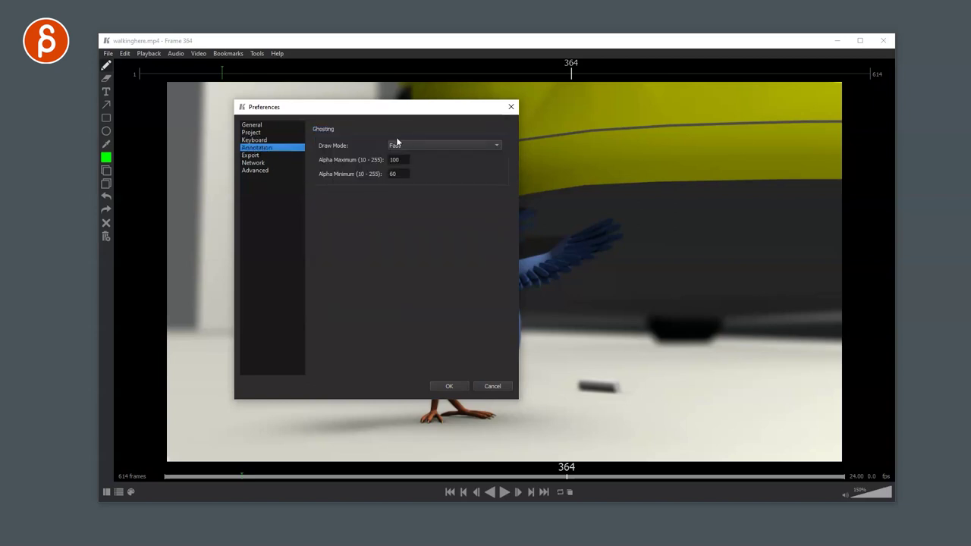
pyautogui.click(253, 156)
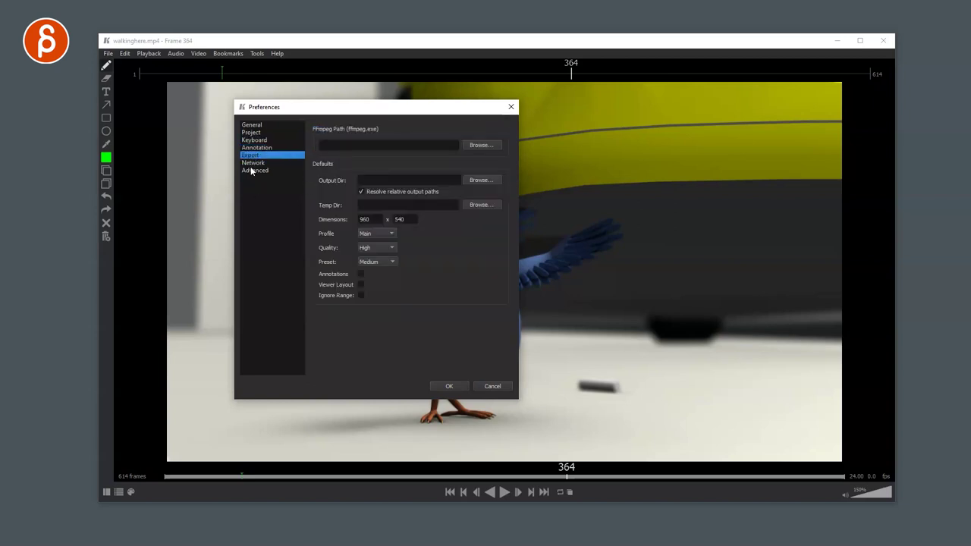
pyautogui.click(253, 162)
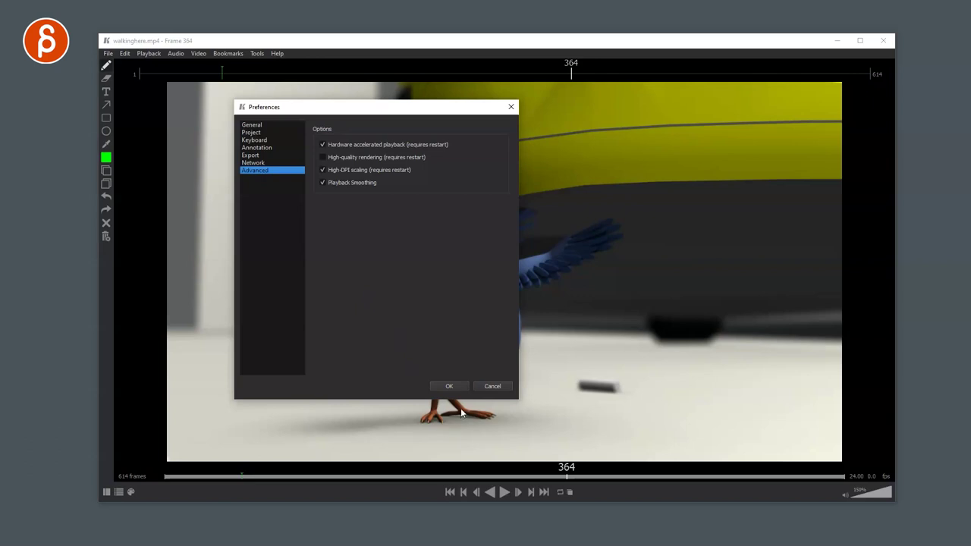
pyautogui.click(448, 386)
pyautogui.click(108, 54)
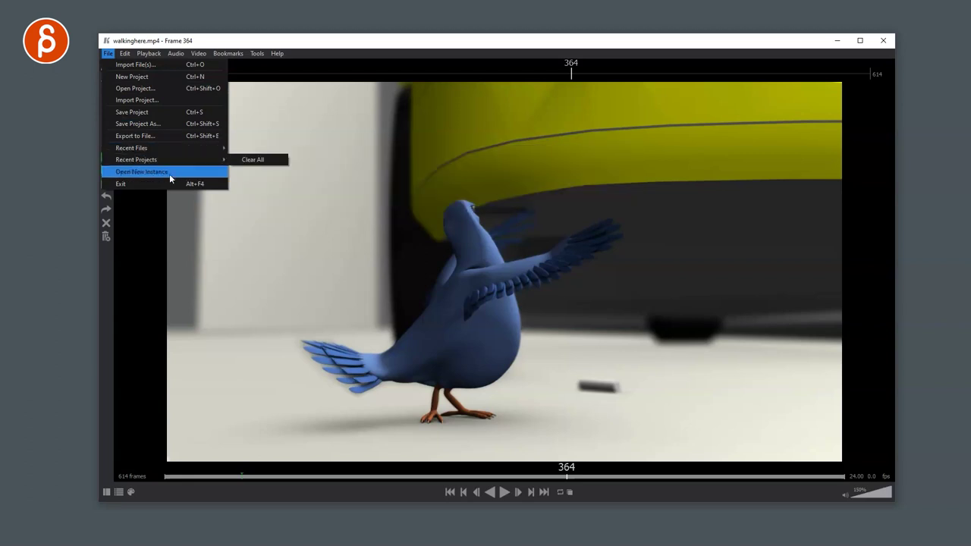
# Close the File menu, view the About Keyframe Pro box showing version 1.10.1, and dismiss it
pyautogui.click(288, 48)
pyautogui.click(293, 77)
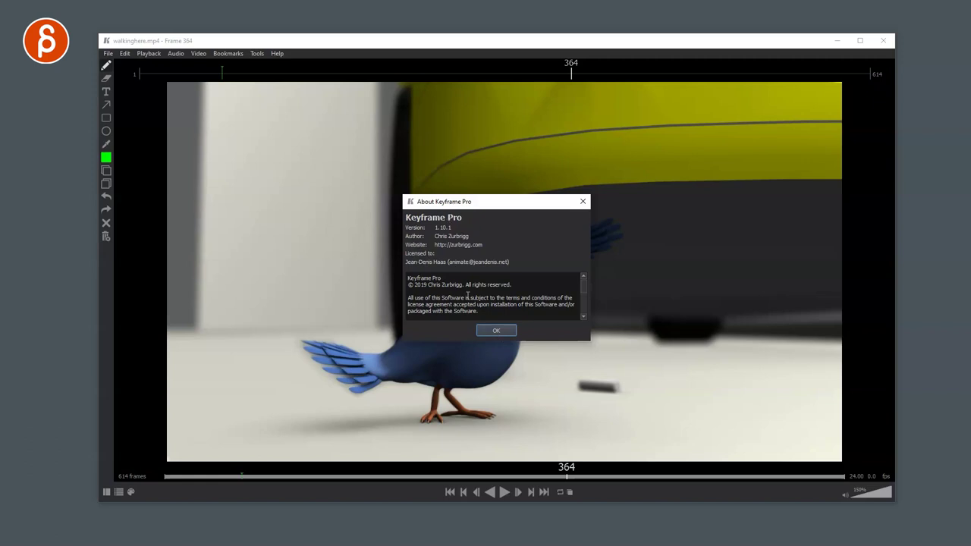
pyautogui.click(493, 331)
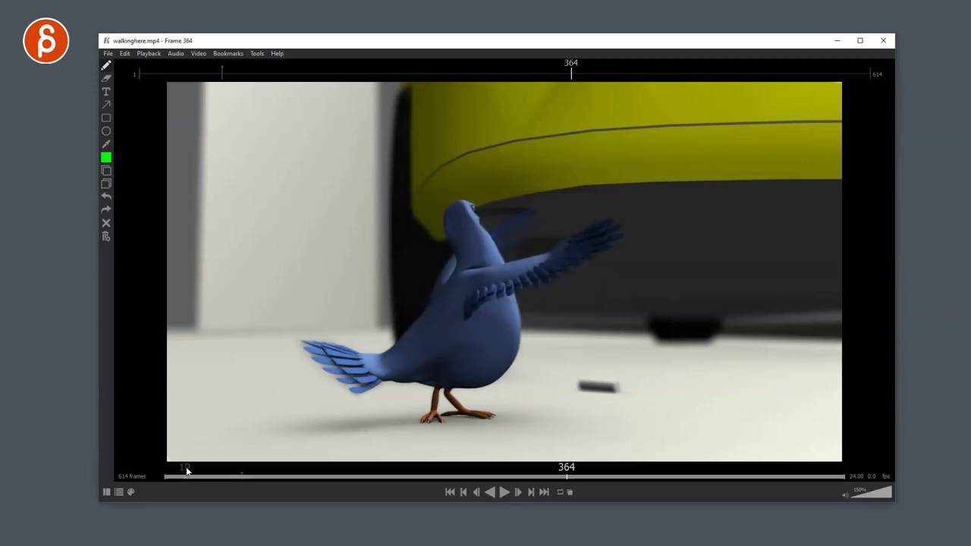